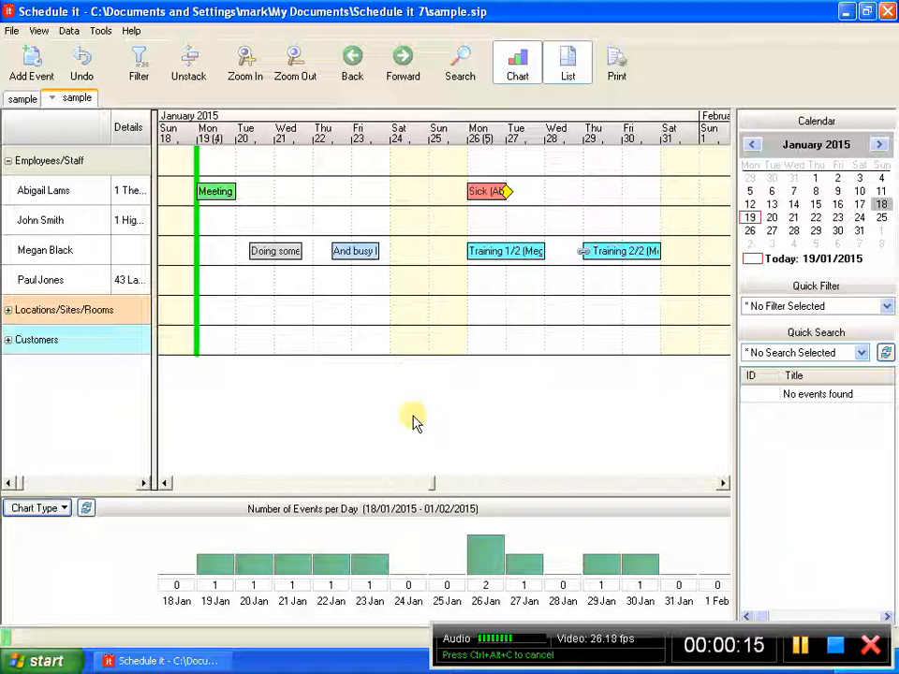
# Expand the Customers group in the schedule to look over its entries, and collapse it again.
pyautogui.click(70, 32)
pyautogui.click(23, 341)
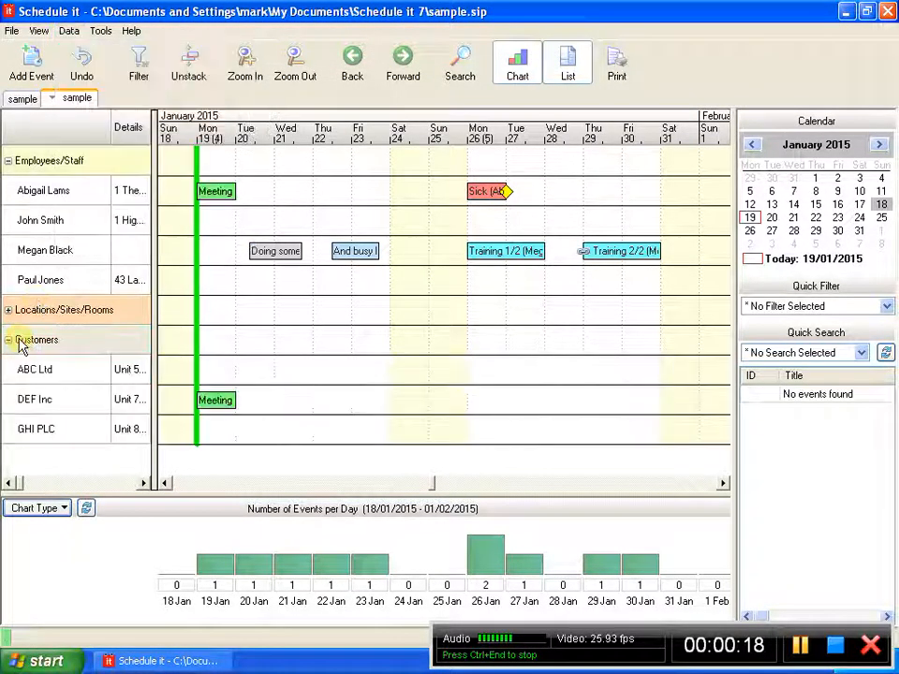
pyautogui.moveTo(41, 367)
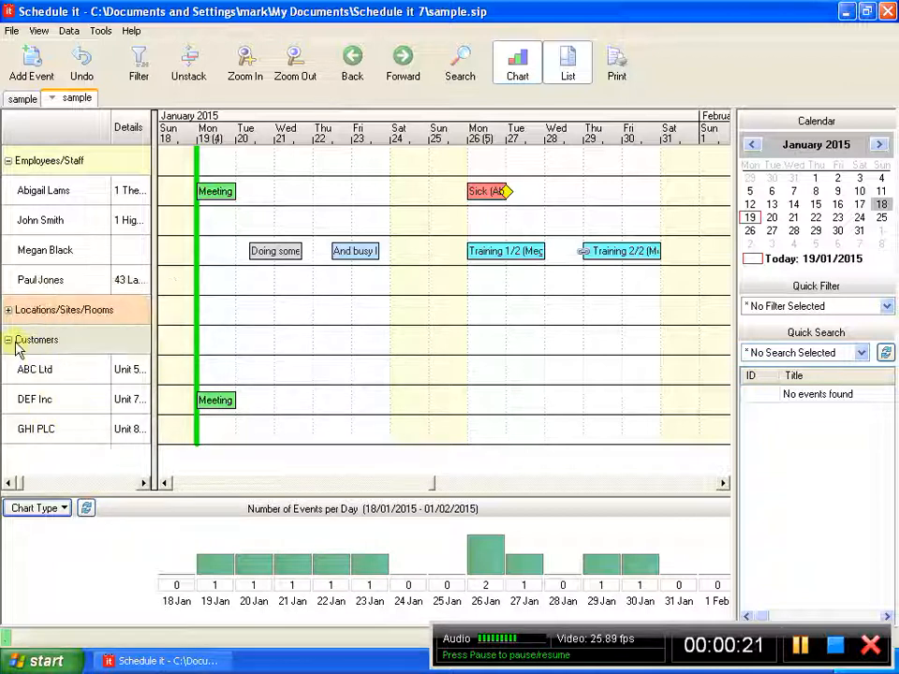
pyautogui.click(8, 340)
# Add a new resource named XYZ Ltd and save it without a group, cancelling out of the group check.
pyautogui.click(69, 31)
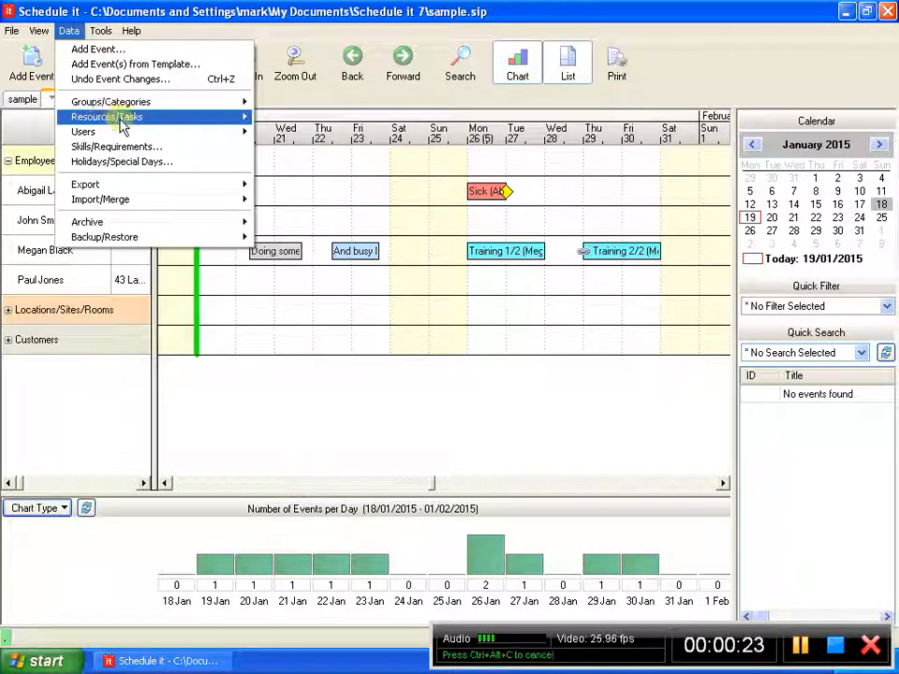
pyautogui.moveTo(168, 119)
pyautogui.click(287, 118)
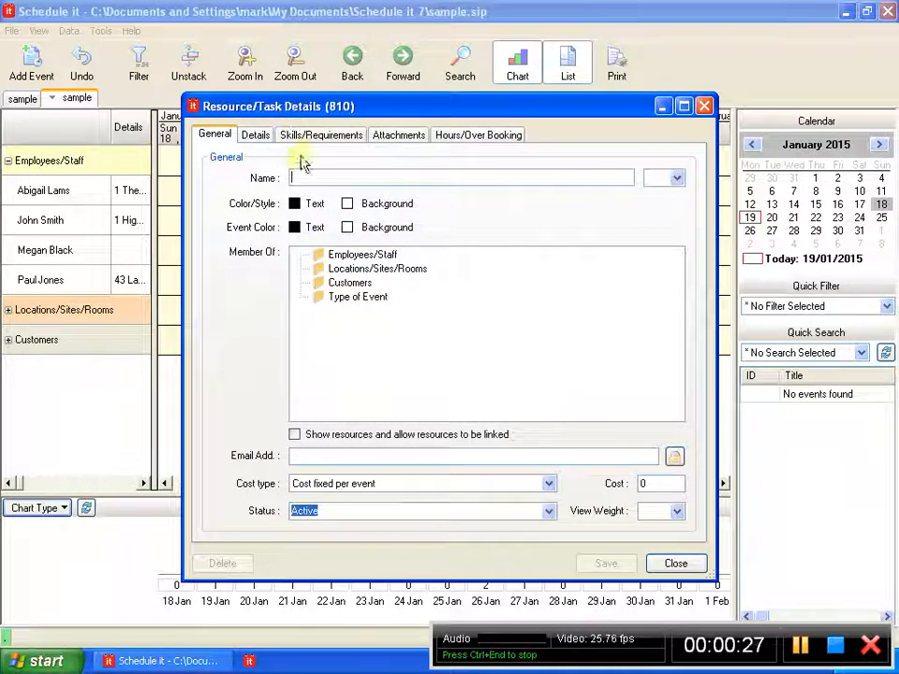
pyautogui.write('XYZ Ltd')
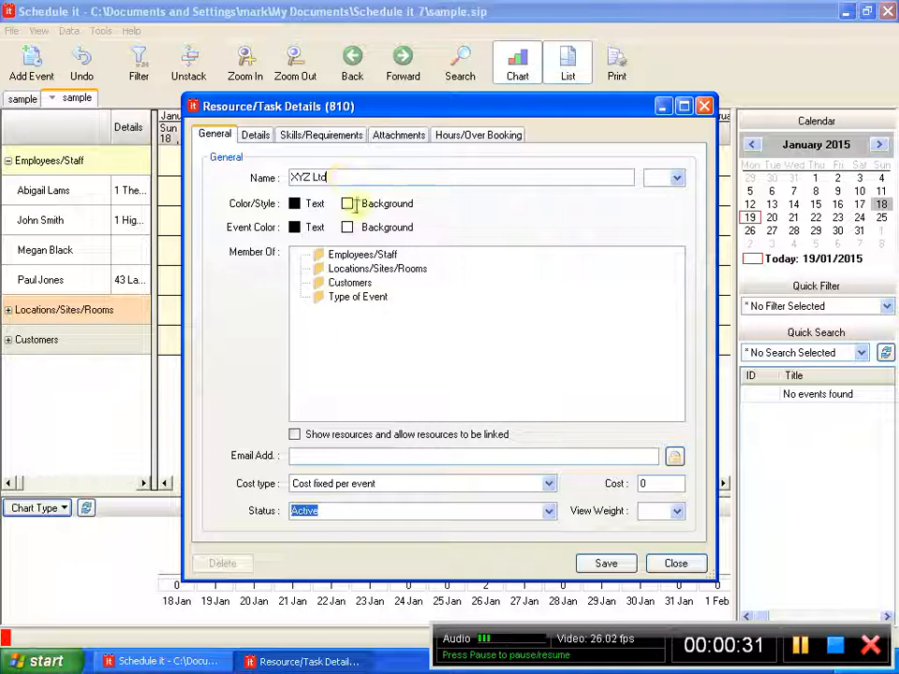
pyautogui.click(610, 563)
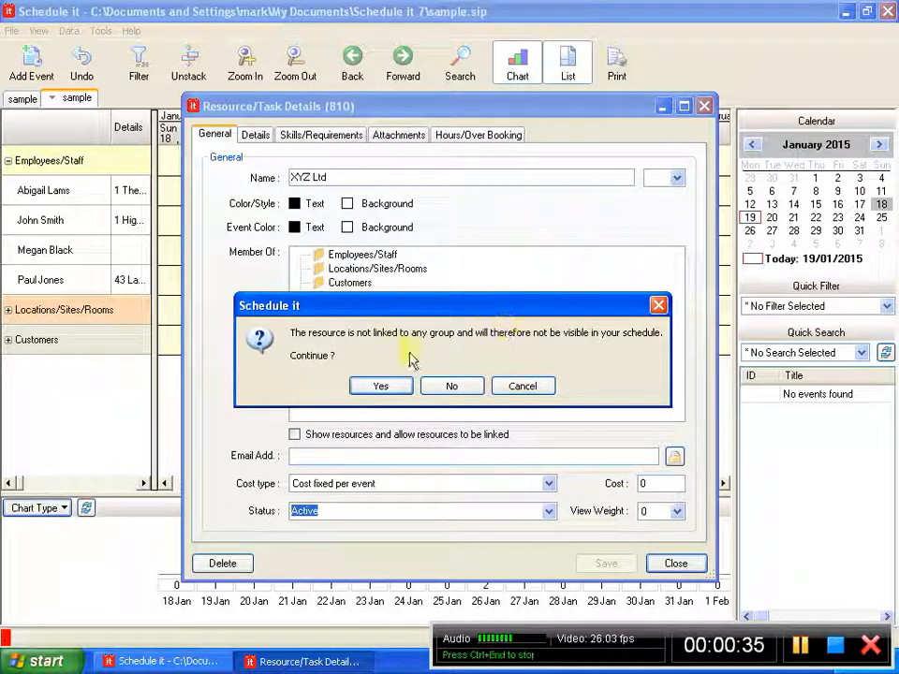
pyautogui.click(518, 388)
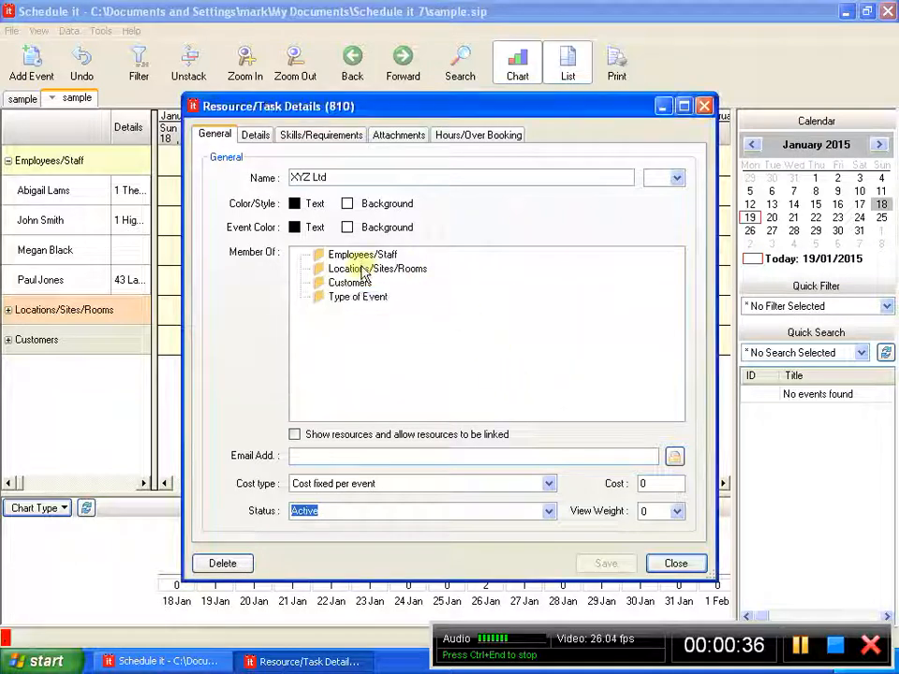
# Make XYZ Ltd a member of the Customers group, save it, and check its row in the schedule.
pyautogui.click(339, 282)
pyautogui.click(608, 564)
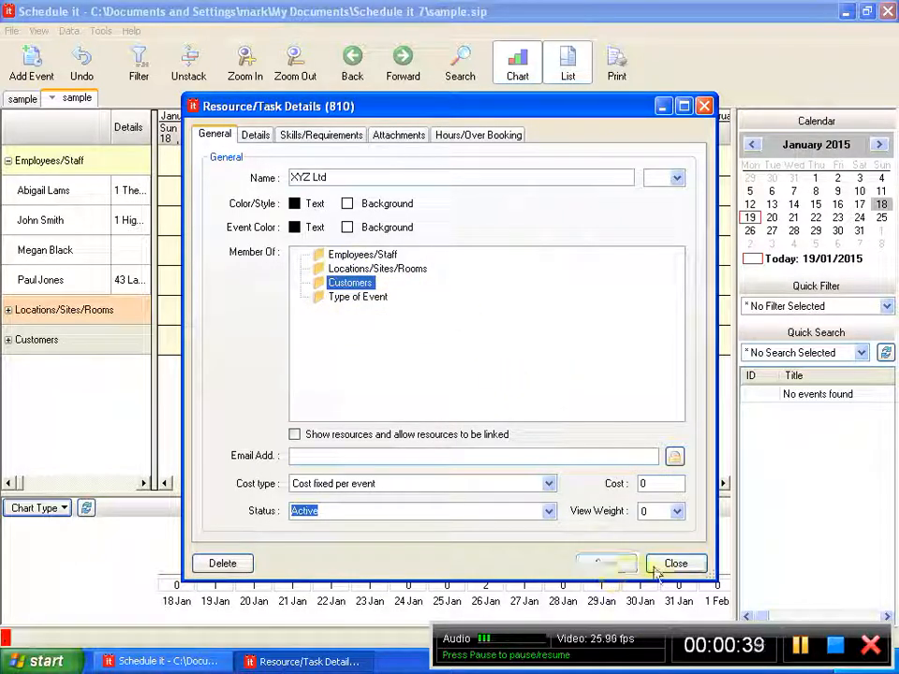
pyautogui.click(674, 562)
pyautogui.doubleClick(36, 339)
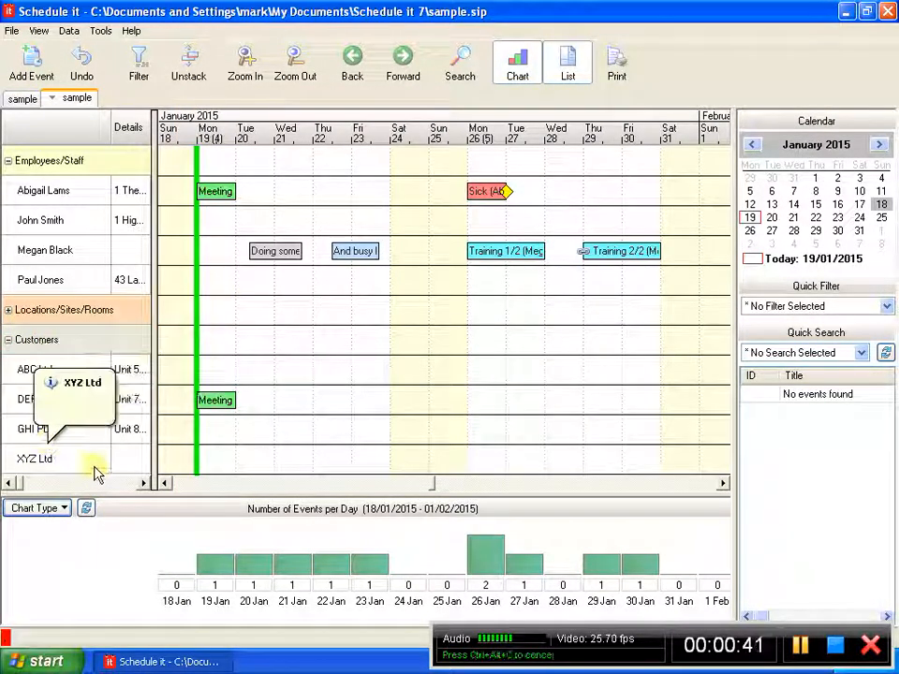
pyautogui.doubleClick(20, 342)
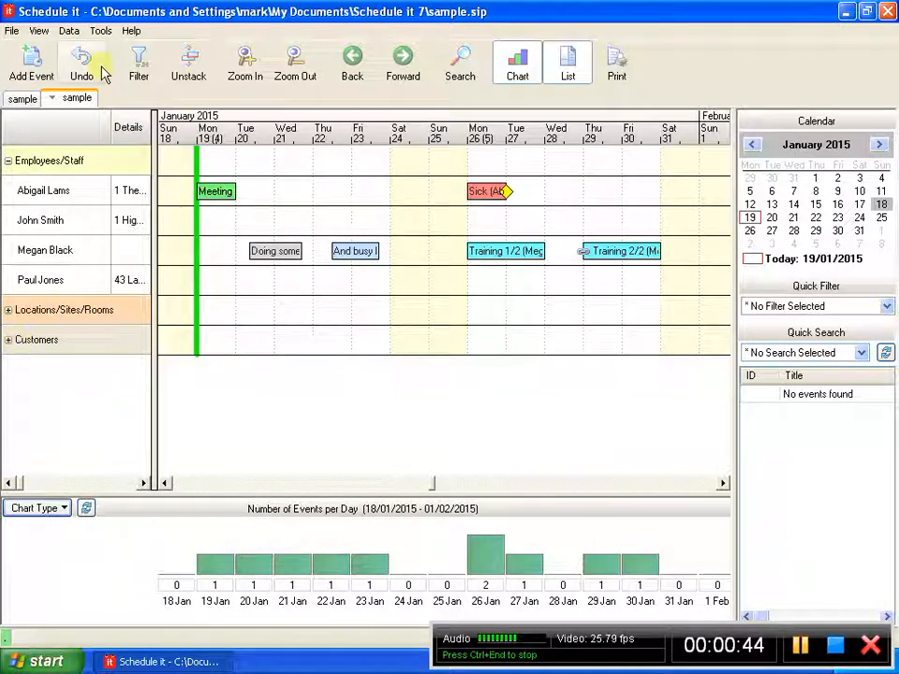
# Start a new resource named XYZ Location1 and make it a member of the Locations/Sites/Rooms group.
pyautogui.click(69, 30)
pyautogui.moveTo(174, 118)
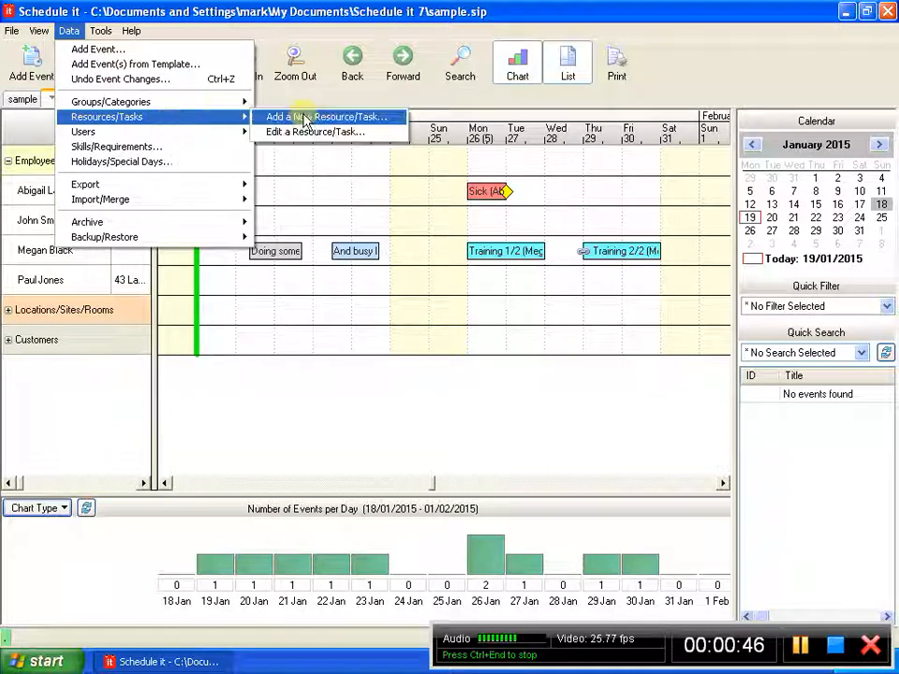
pyautogui.click(301, 116)
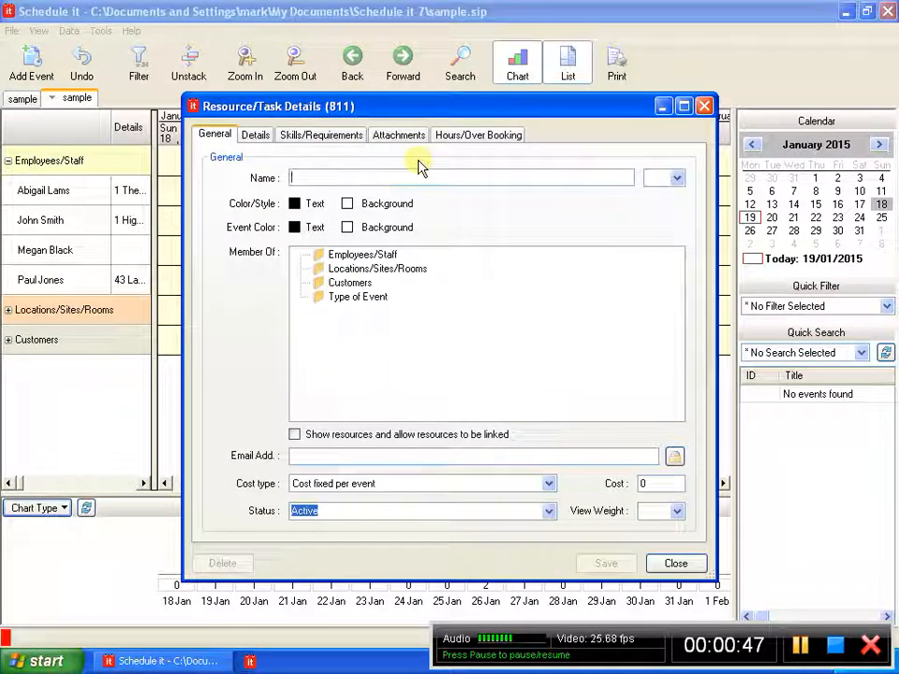
pyautogui.write('XYZ Location1')
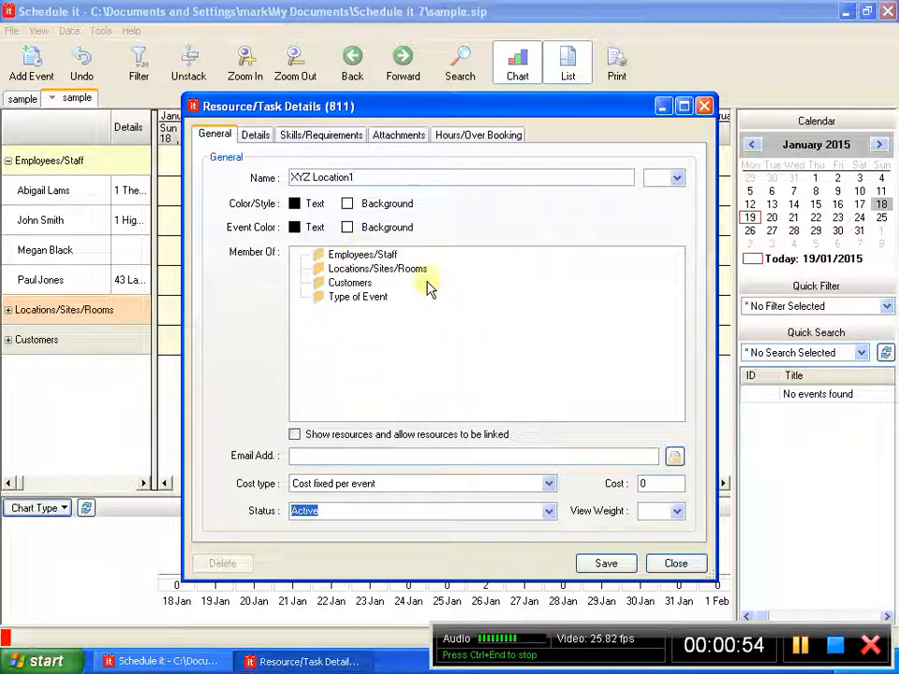
pyautogui.click(361, 269)
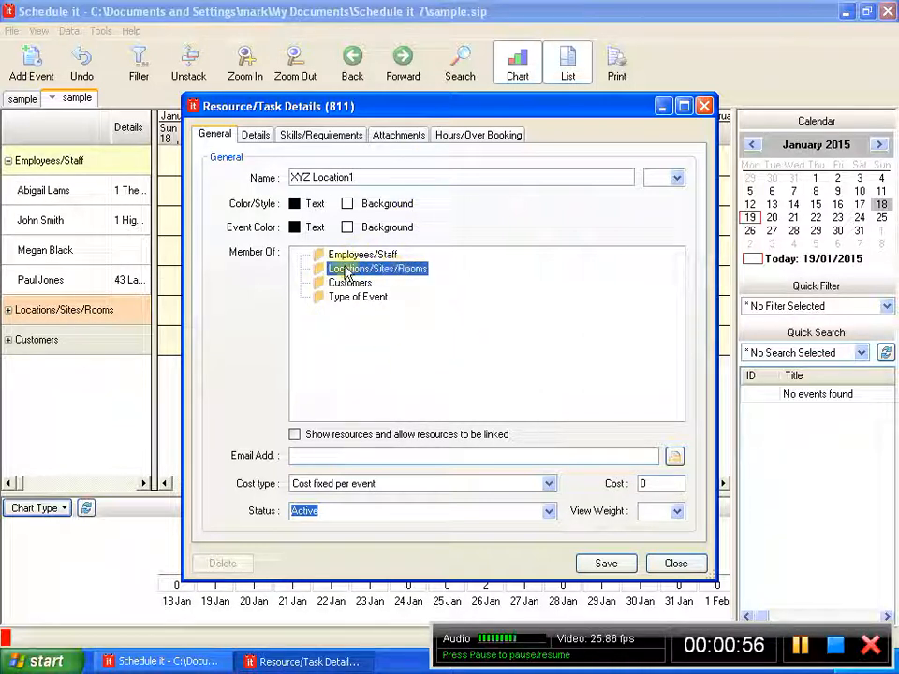
# Allow linking to resources, link XYZ Location1 to the customer XYZ Ltd as well, and save the resource.
pyautogui.click(295, 434)
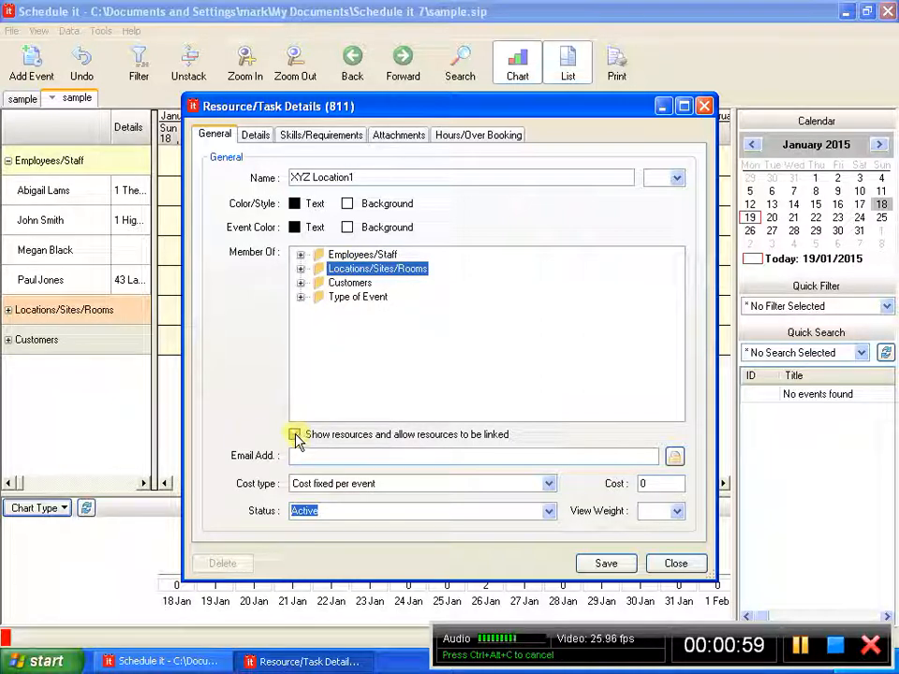
pyautogui.click(300, 283)
pyautogui.click(359, 339)
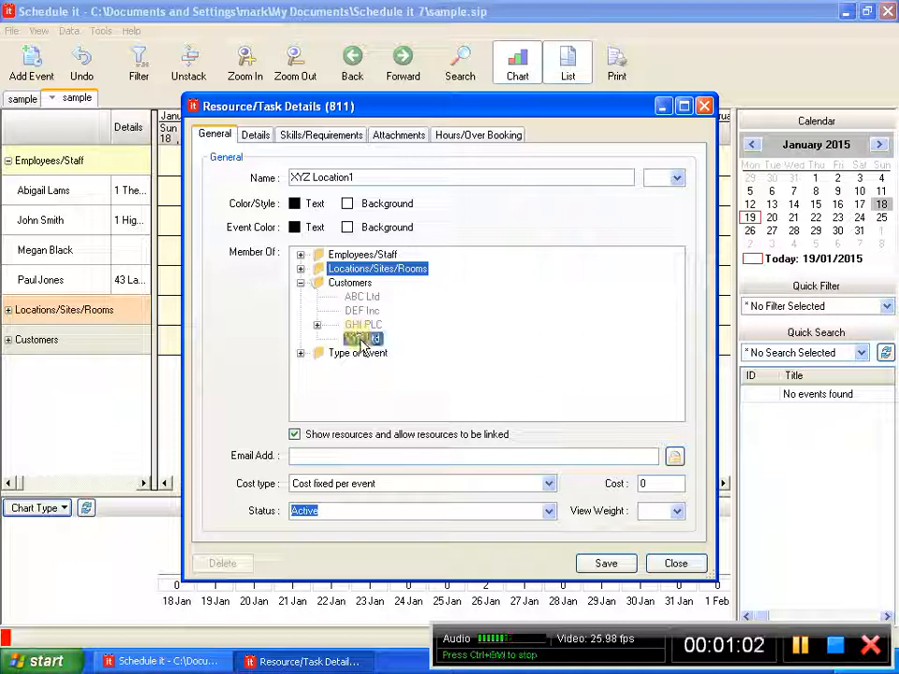
pyautogui.click(604, 564)
pyautogui.click(675, 564)
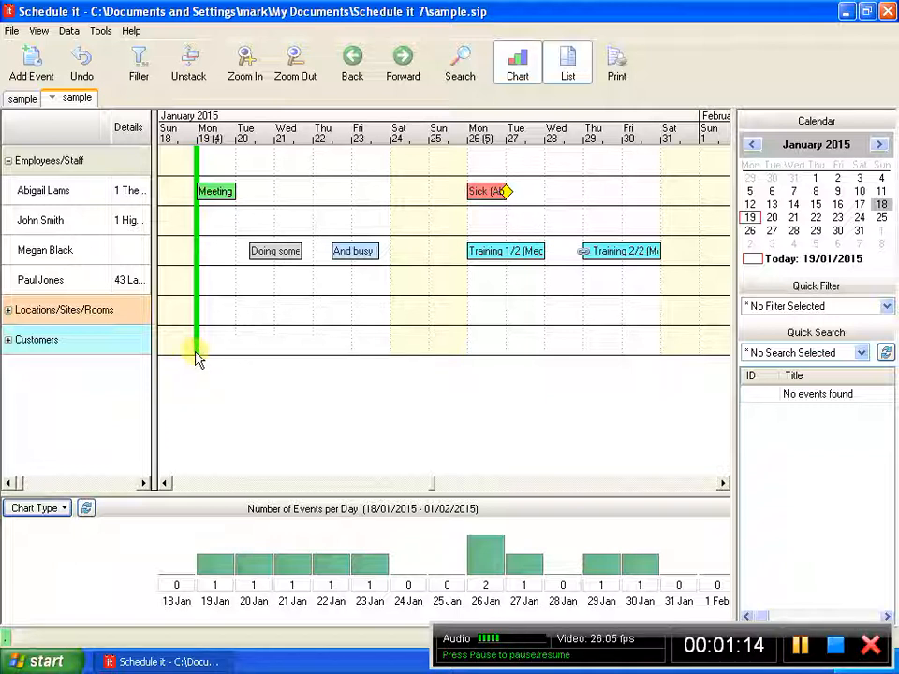
# Add an event on 20/01/2015 for the second employee, with an end time of 07:00 and the title test.
pyautogui.rightClick(269, 220)
pyautogui.click(317, 249)
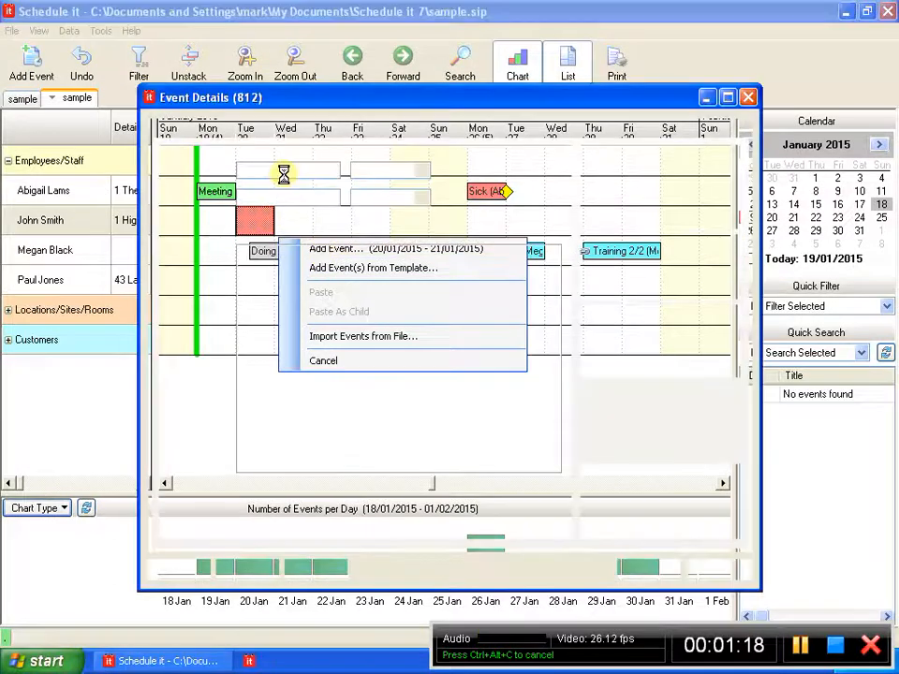
pyautogui.click(359, 198)
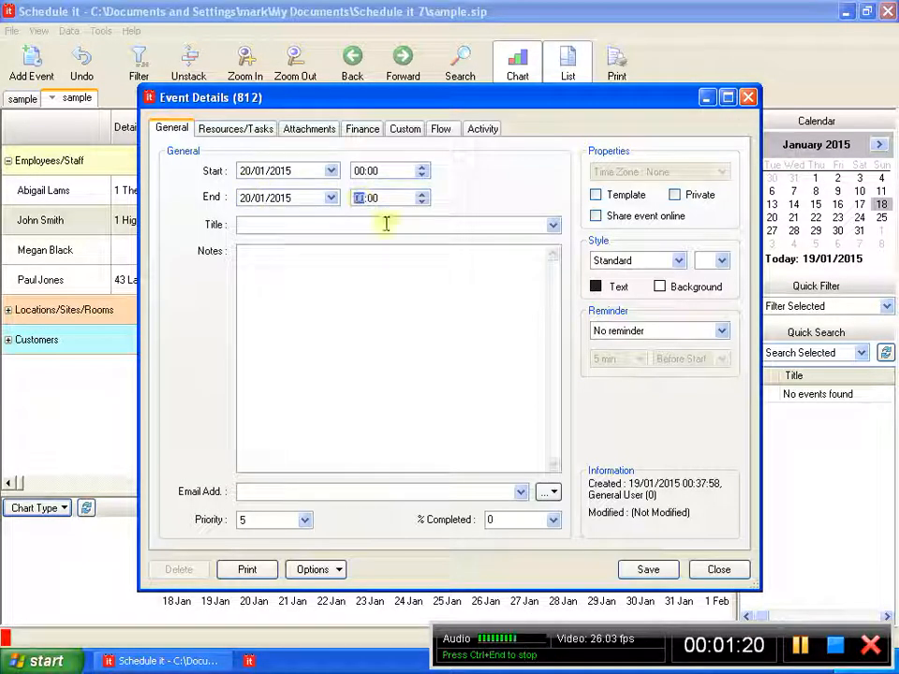
pyautogui.write('7')
pyautogui.click(263, 225)
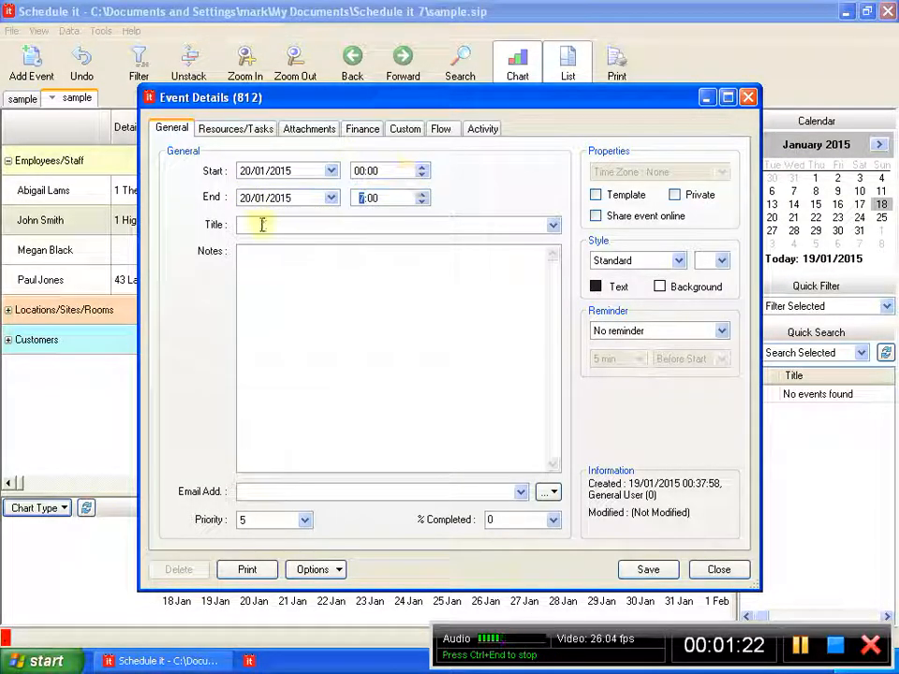
pyautogui.write('test')
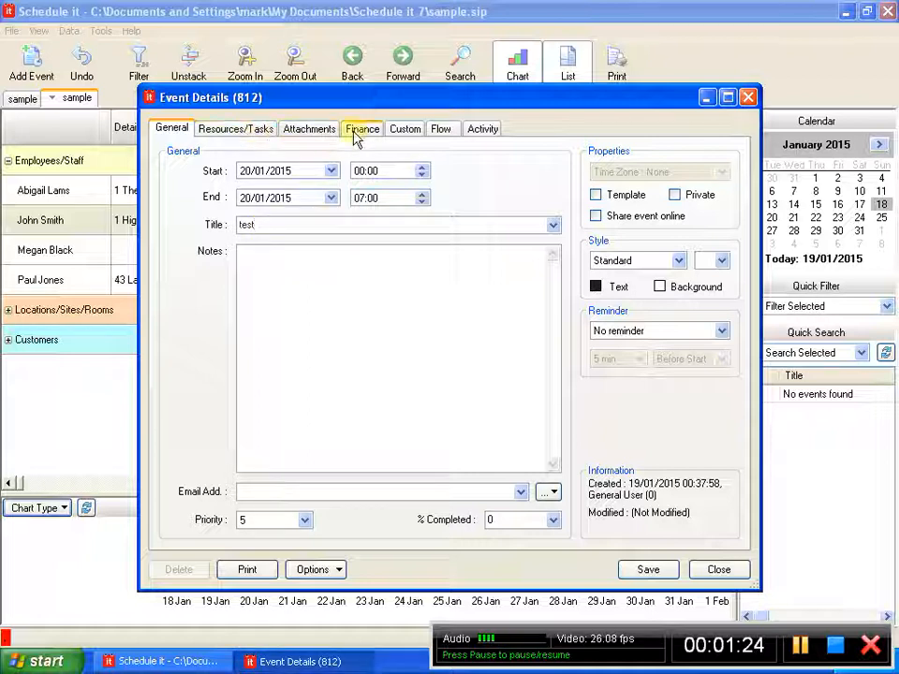
# Review the event's custom fields, save the event, and check the values in Custom 1 and Custom 2.
pyautogui.click(398, 129)
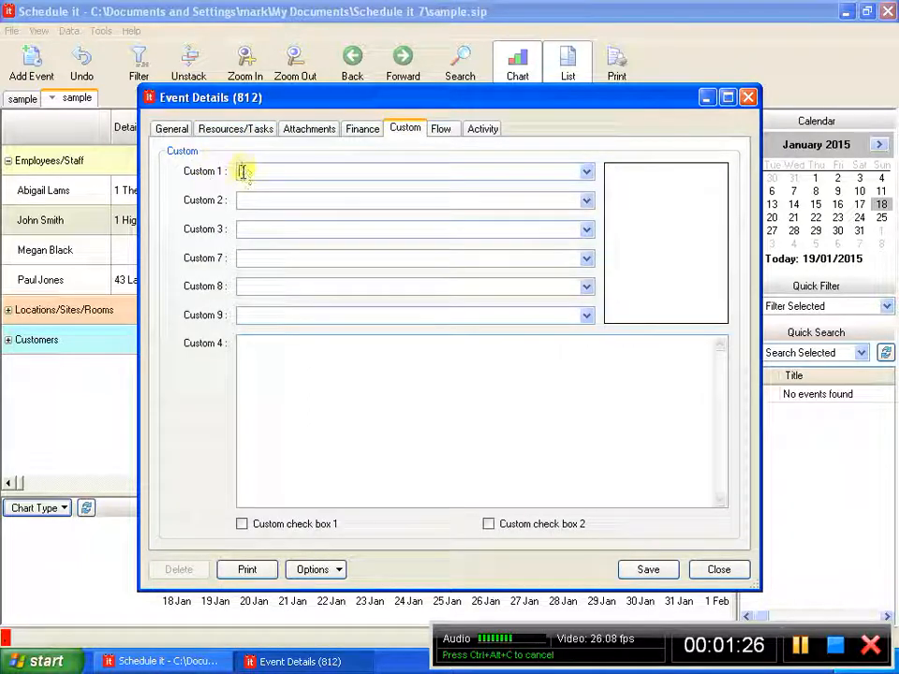
pyautogui.click(253, 201)
pyautogui.click(245, 172)
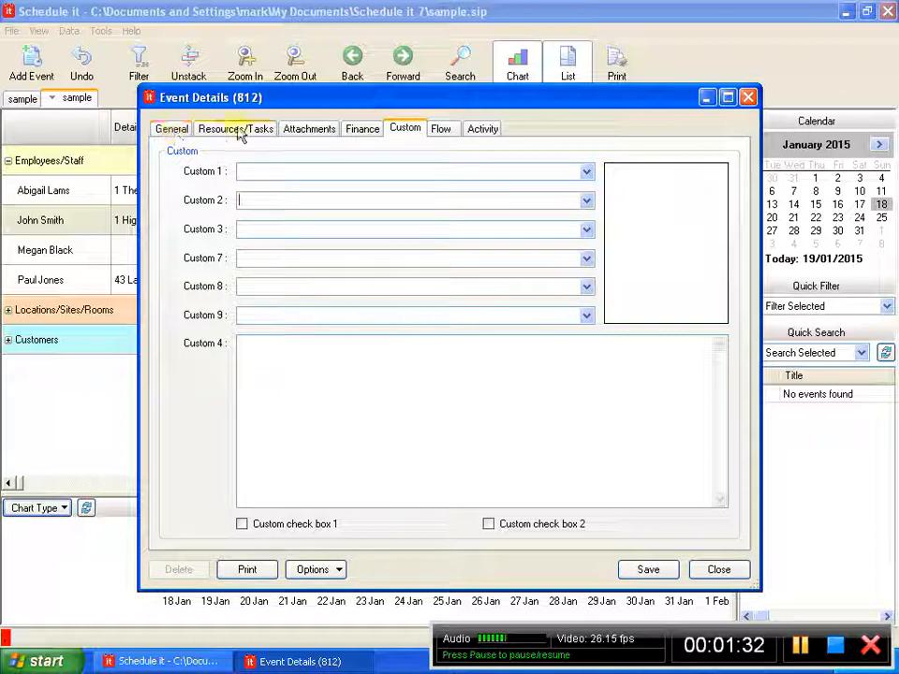
pyautogui.click(177, 131)
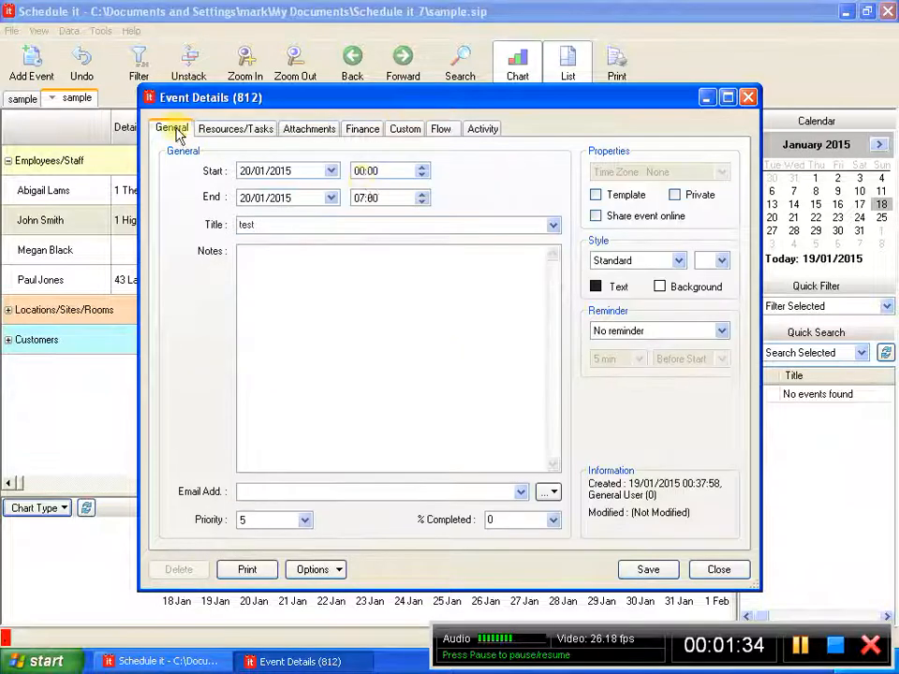
pyautogui.click(397, 139)
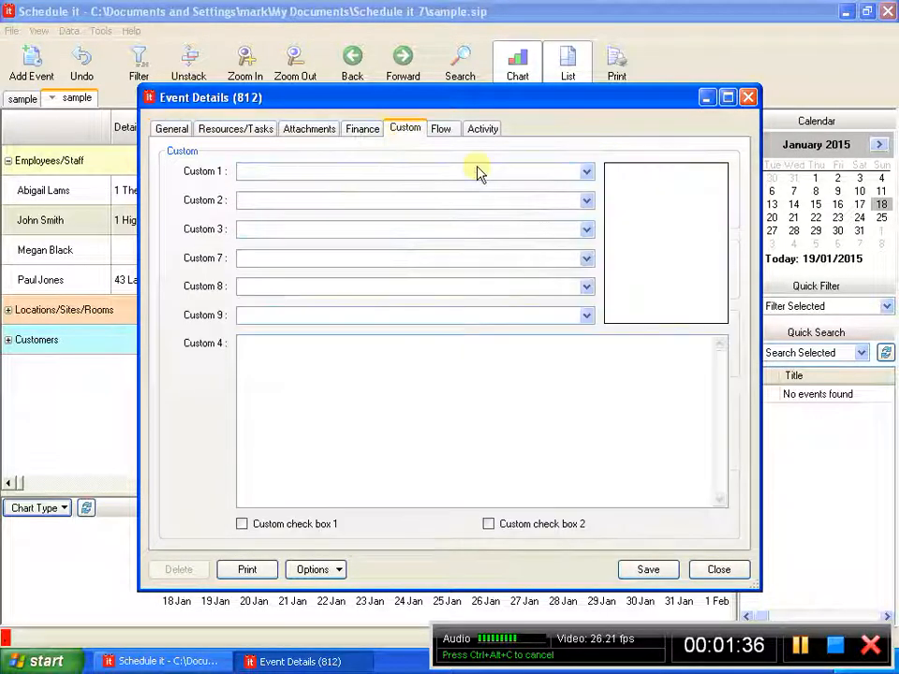
pyautogui.click(653, 569)
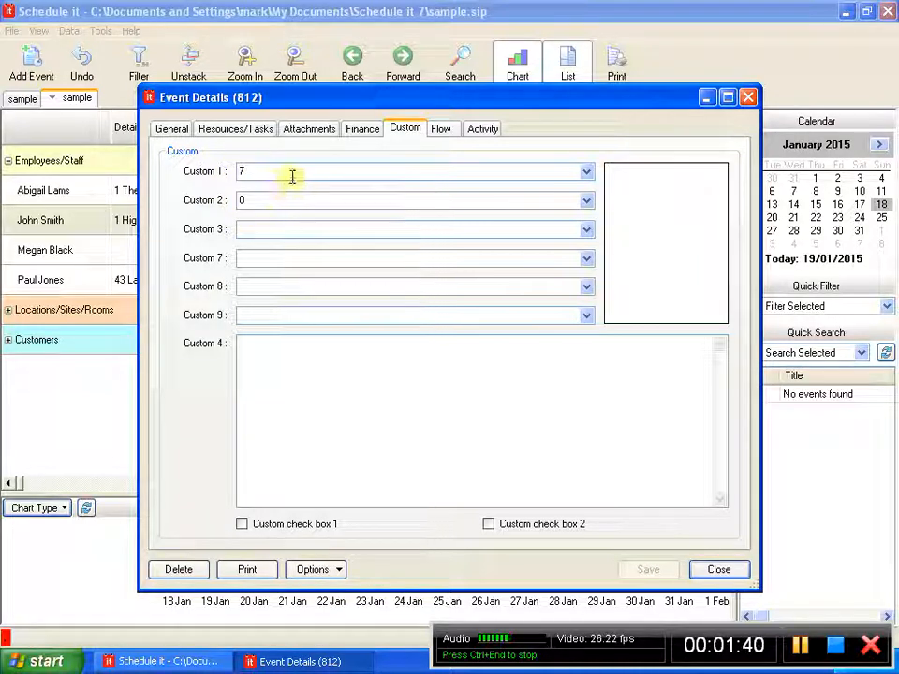
pyautogui.moveTo(291, 174); pyautogui.dragTo(227, 173)
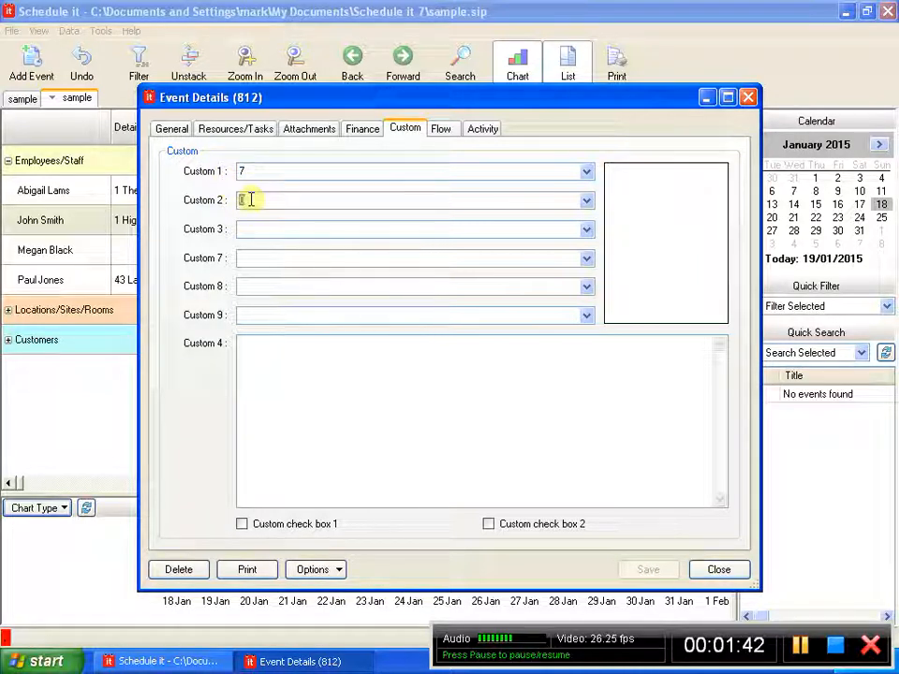
# Set the event's end time to 10:00, save it, and check Custom 1 among the custom fields.
pyautogui.click(173, 133)
pyautogui.click(361, 199)
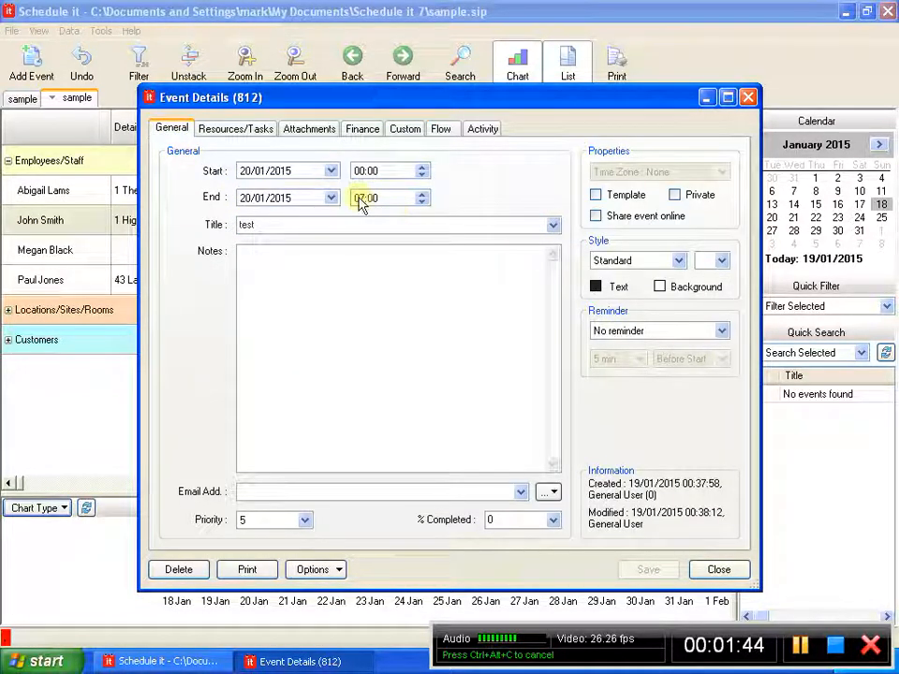
pyautogui.write('90')
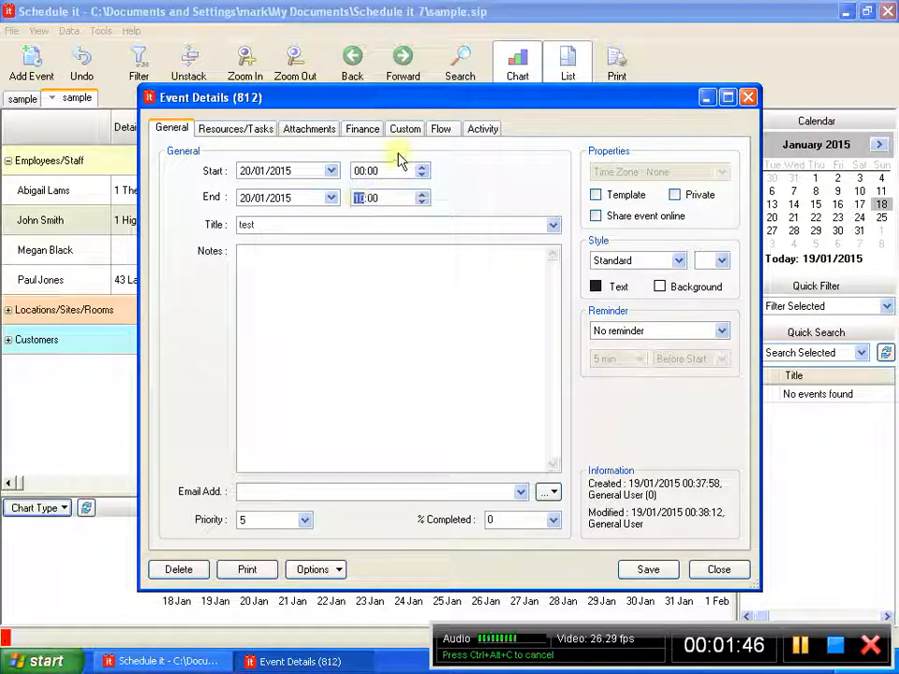
pyautogui.click(405, 128)
pyautogui.click(658, 572)
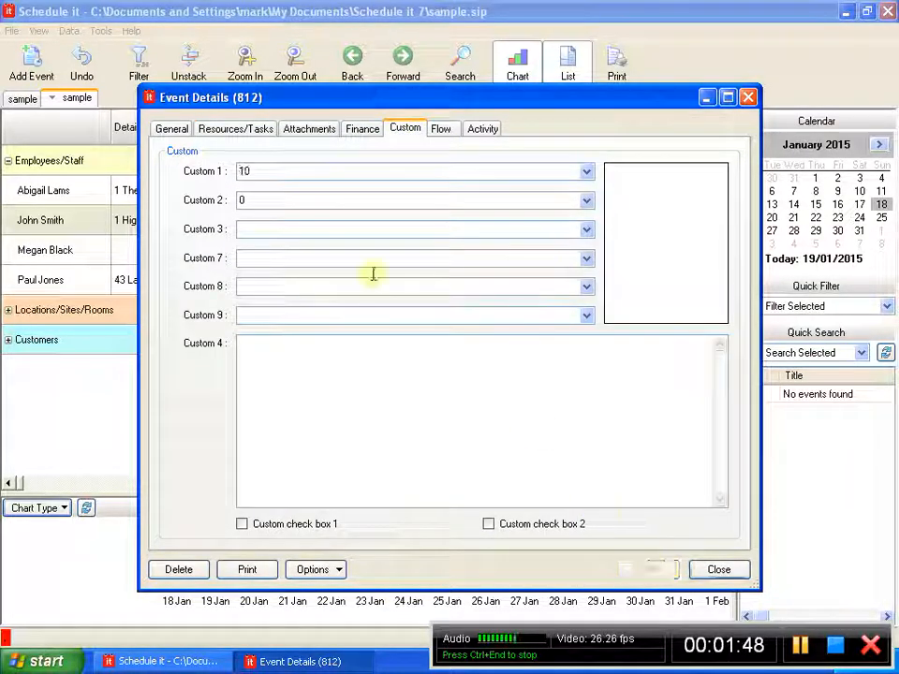
pyautogui.doubleClick(238, 173)
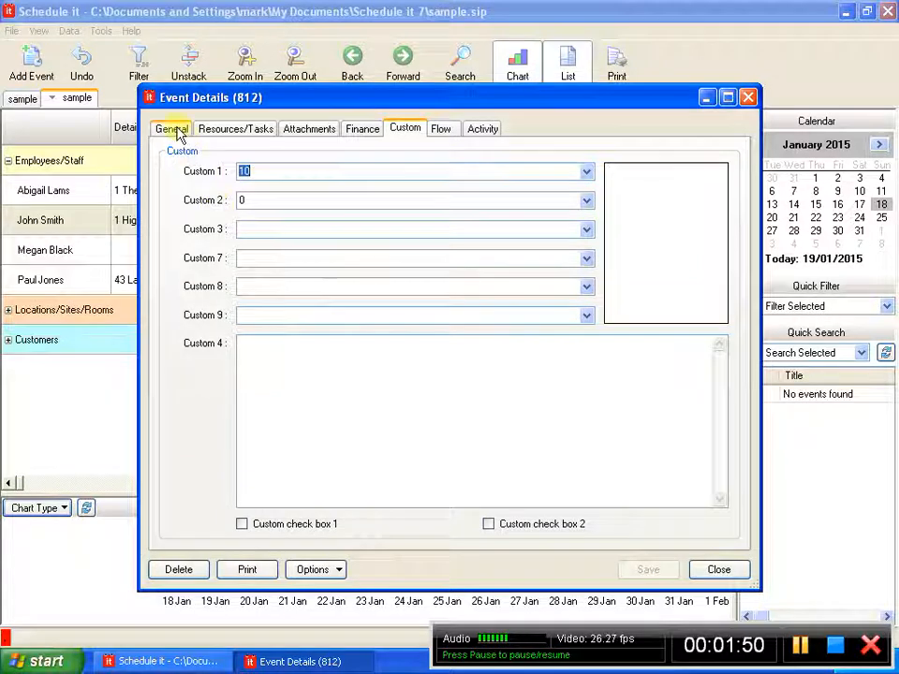
# Set the event's end time to 12:00, save it, and examine Custom 1 and Custom 2.
pyautogui.click(174, 128)
pyautogui.click(356, 197)
pyautogui.write('12:00')
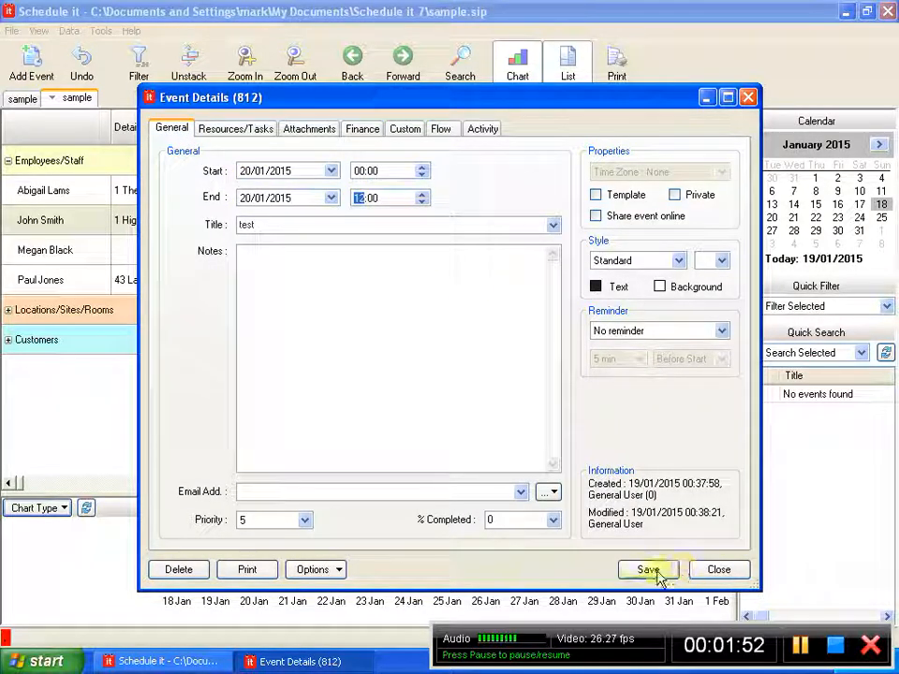
pyautogui.click(660, 569)
pyautogui.click(405, 130)
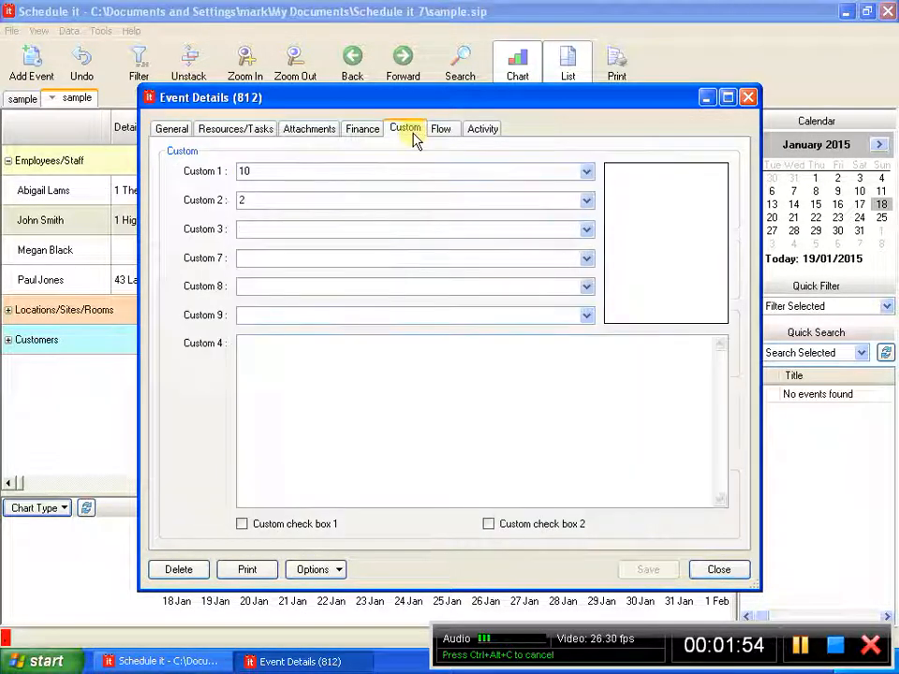
# Set the event's end time to 14:00 and save it with the custom fields on view.
pyautogui.click(168, 131)
pyautogui.click(361, 198)
pyautogui.write('14:00')
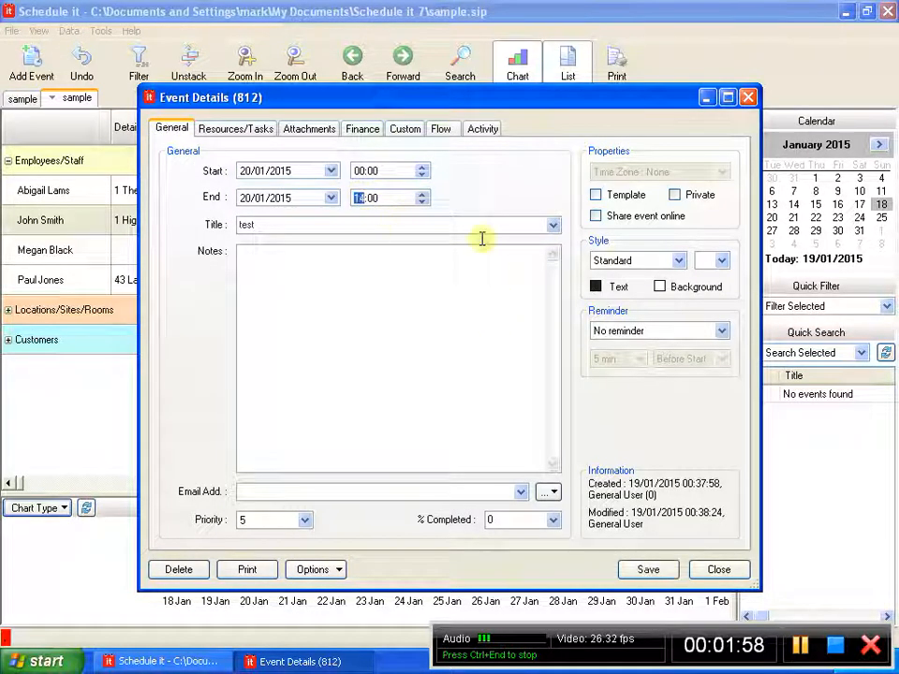
pyautogui.click(405, 129)
pyautogui.click(637, 572)
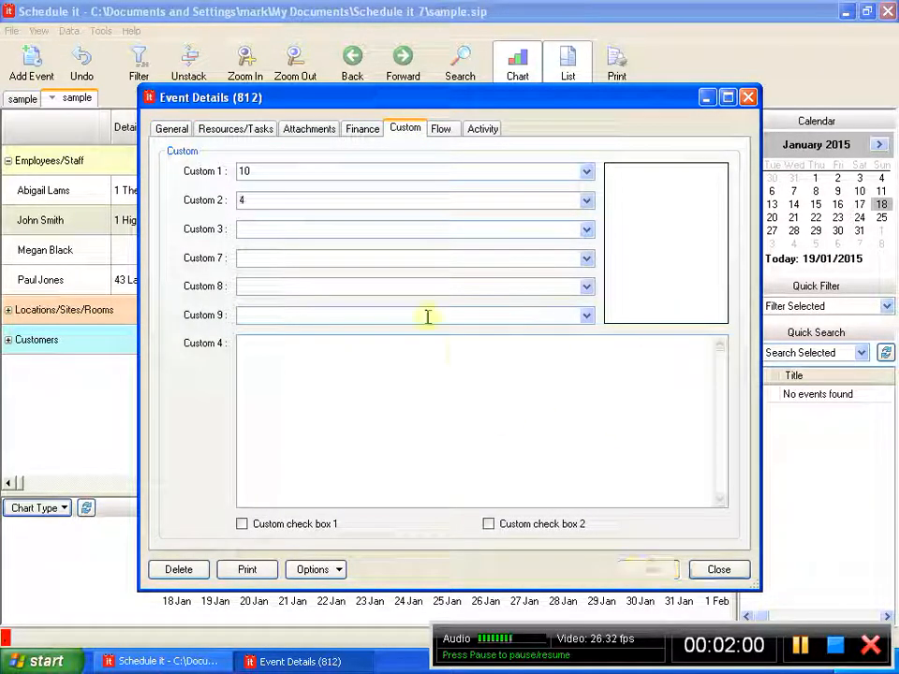
# Set the event's end time to 08:00 and save the event.
pyautogui.click(171, 130)
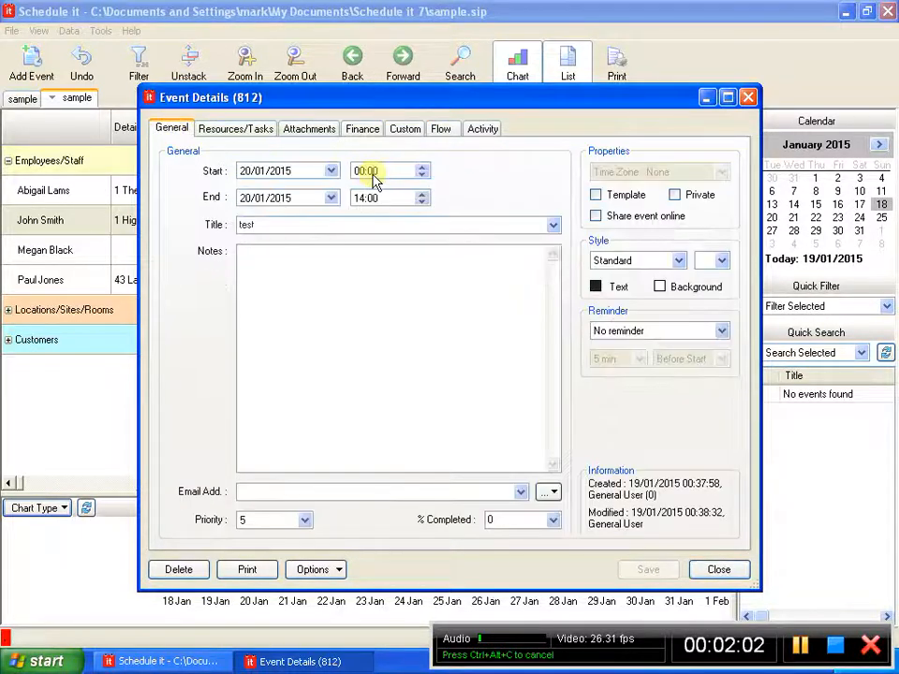
pyautogui.click(359, 199)
pyautogui.write('00')
pyautogui.write('8')
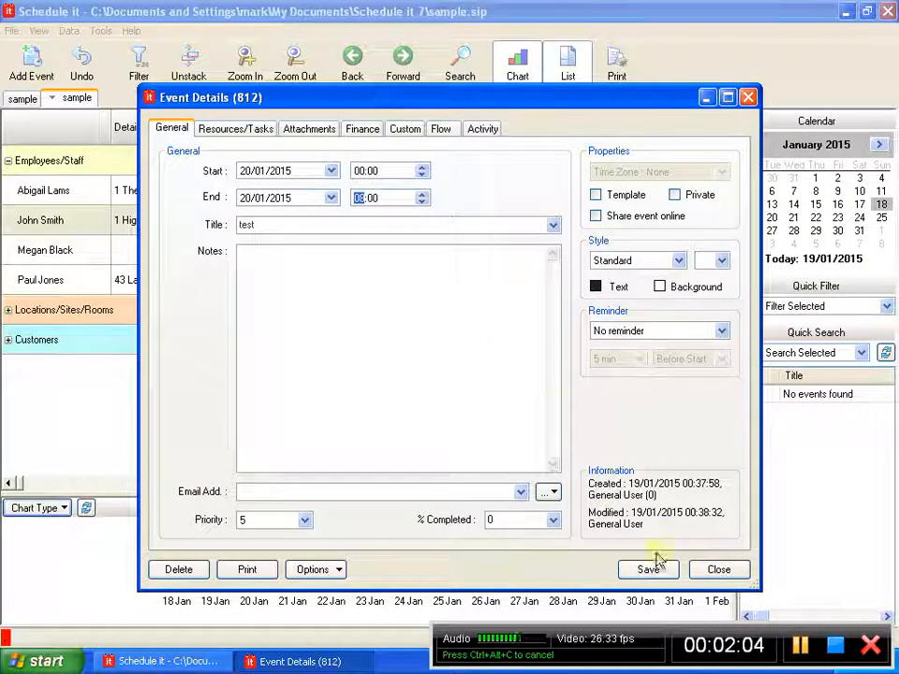
pyautogui.click(649, 569)
# Check the Custom 1 and Custom 2 values of the saved event and close its details.
pyautogui.click(395, 134)
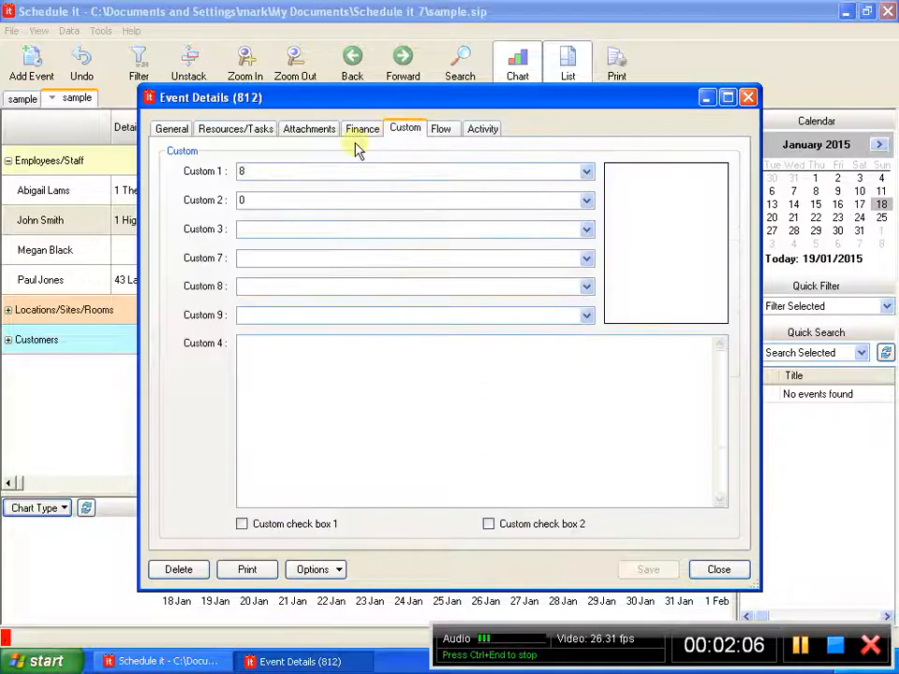
pyautogui.doubleClick(263, 170)
pyautogui.write('8')
pyautogui.doubleClick(239, 200)
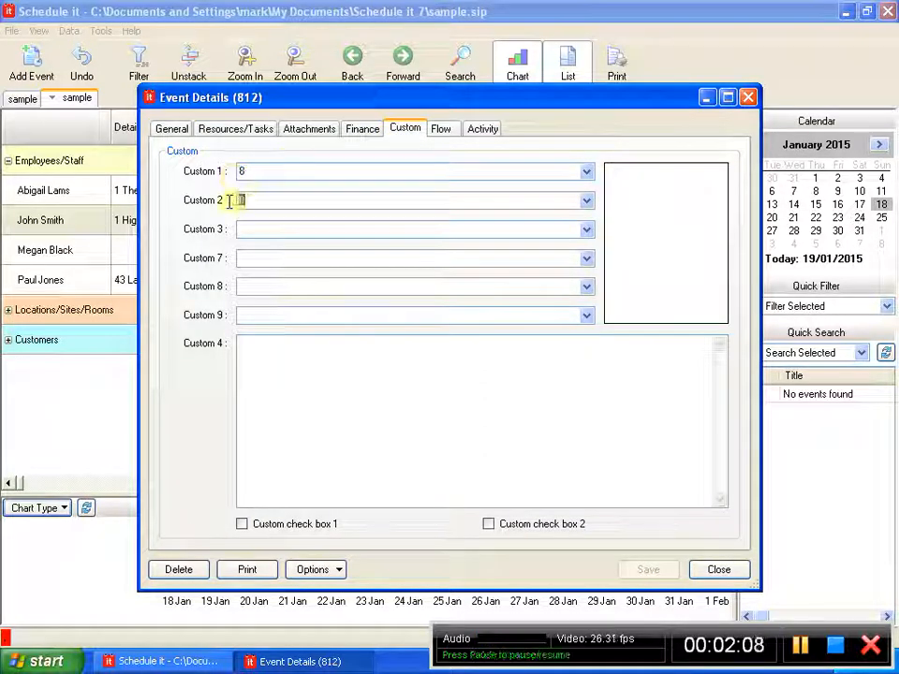
pyautogui.click(715, 570)
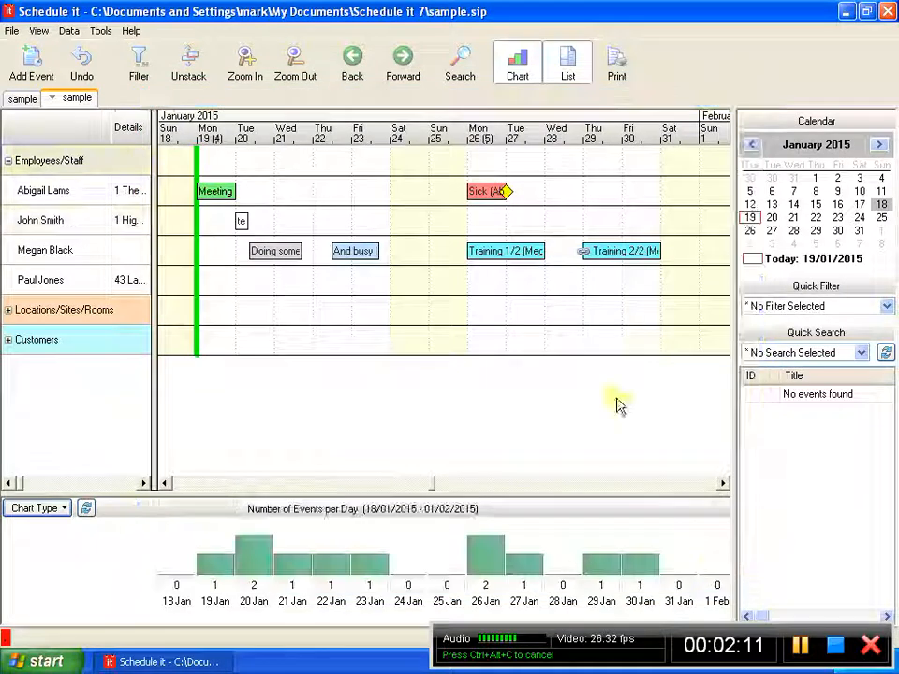
# Start a text report and open the Hours_Report.csv template in Notepad from the template selection.
pyautogui.click(616, 63)
pyautogui.click(582, 441)
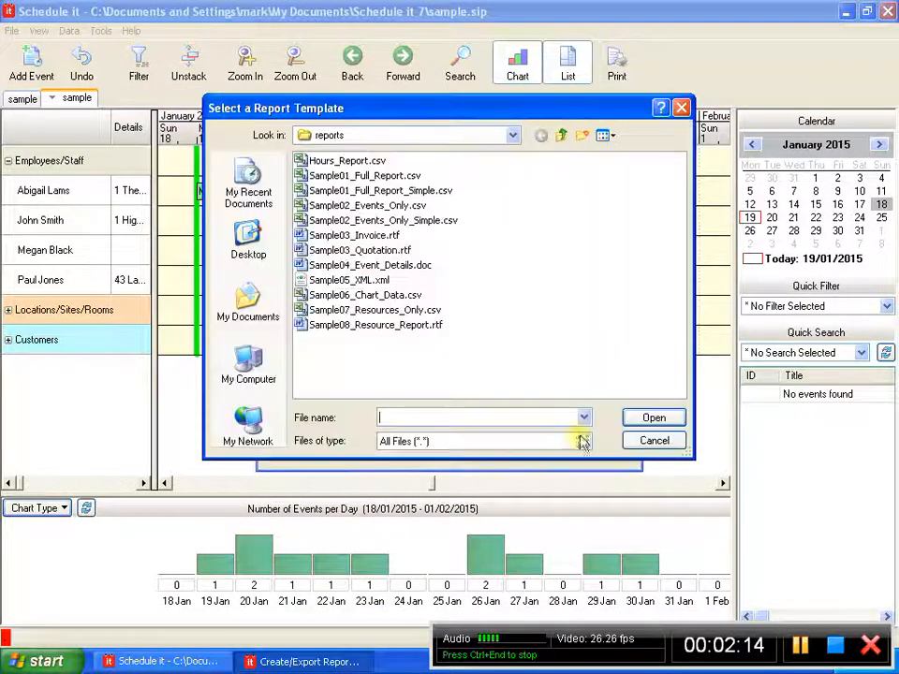
pyautogui.click(345, 160)
pyautogui.rightClick(352, 163)
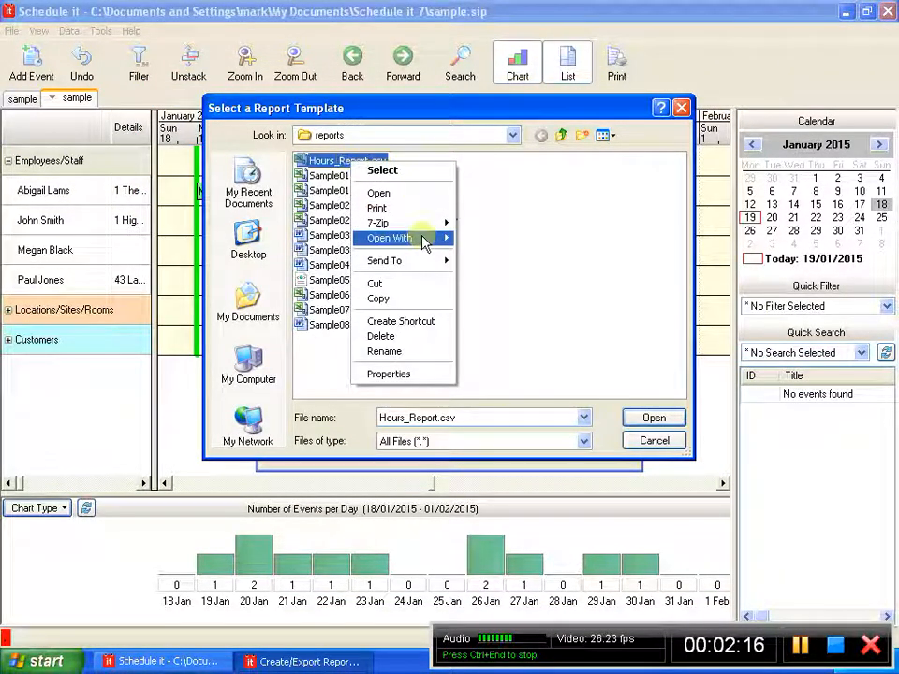
pyautogui.moveTo(427, 237)
pyautogui.click(496, 274)
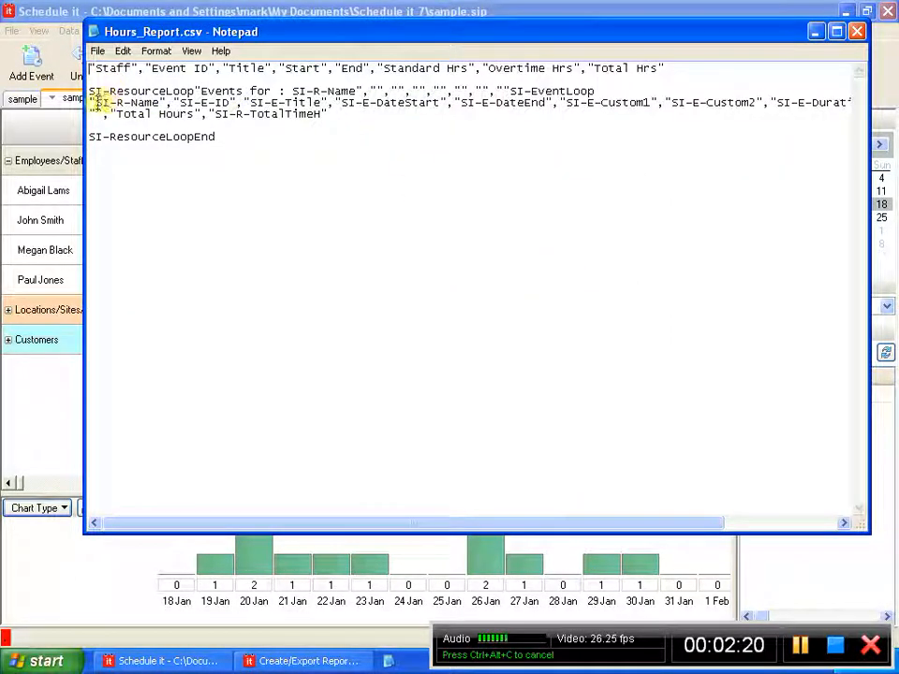
# Examine the resource name, event and custom field placeholders in the Hours_Report.csv template, and leave the report setup without creating a report.
pyautogui.moveTo(95, 103); pyautogui.dragTo(159, 102)
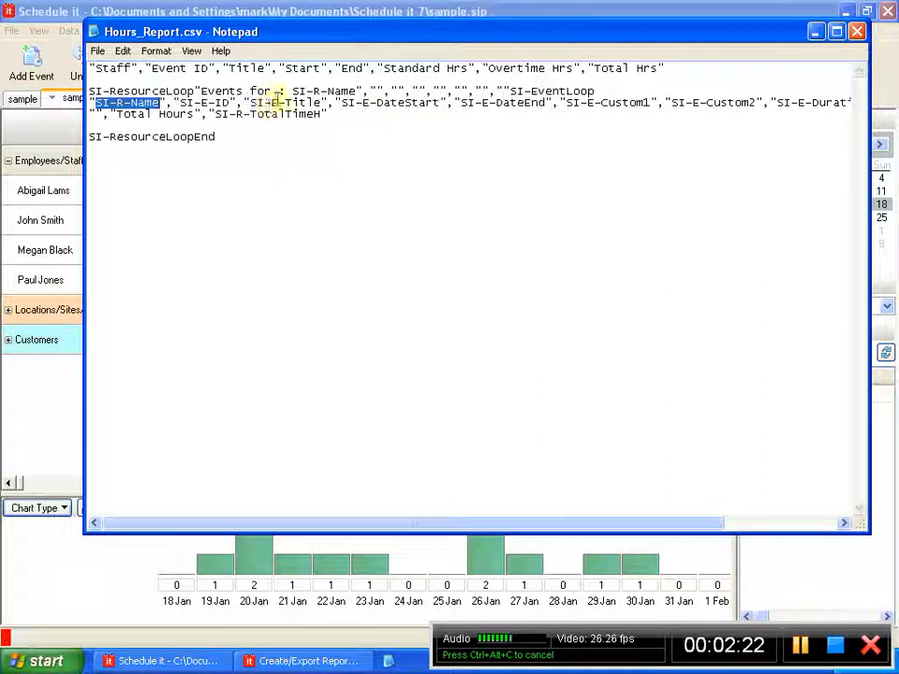
pyautogui.moveTo(239, 102); pyautogui.dragTo(602, 102)
pyautogui.moveTo(763, 100); pyautogui.dragTo(704, 102)
pyautogui.click(856, 31)
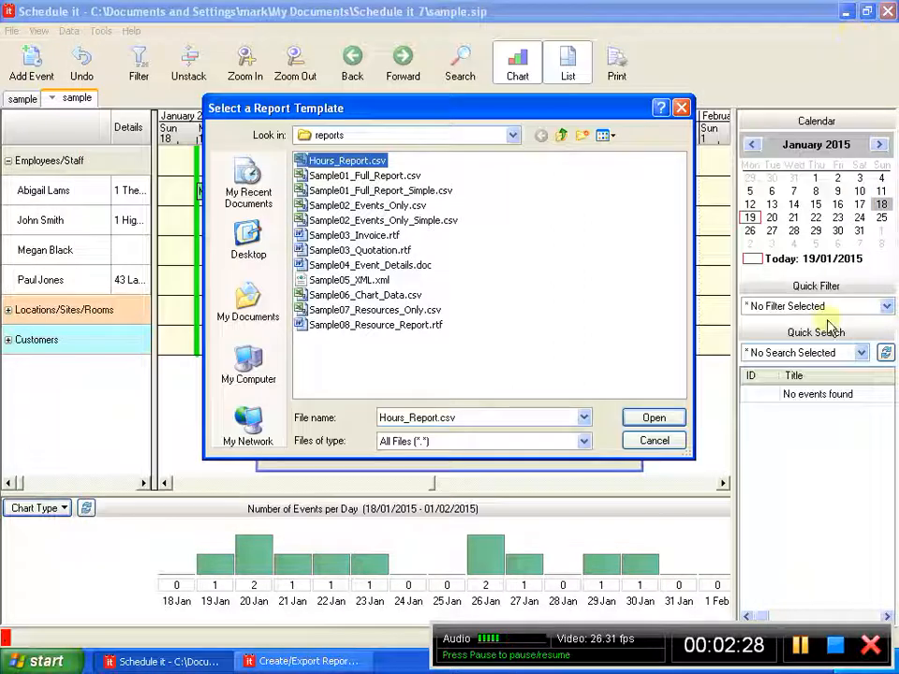
pyautogui.click(652, 416)
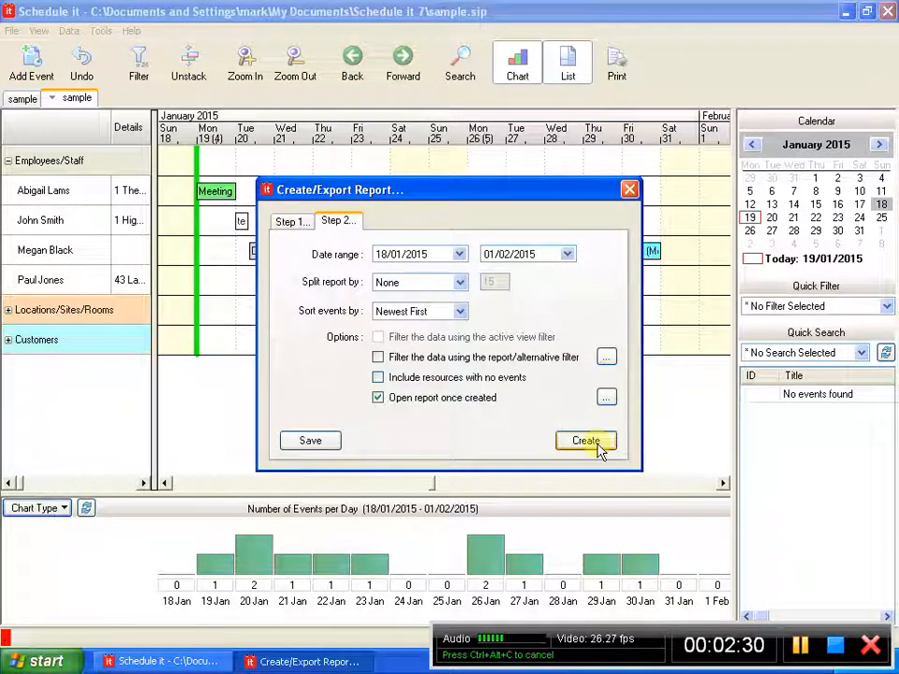
pyautogui.click(630, 190)
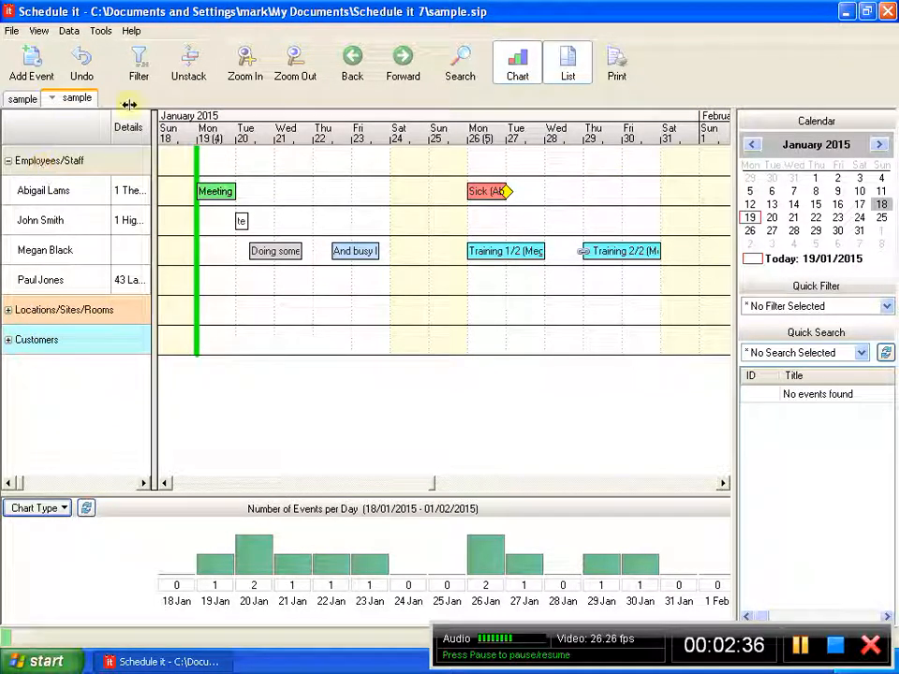
# Filter the schedule to show only the Employees/Staff group with all its members.
pyautogui.click(139, 63)
pyautogui.click(215, 235)
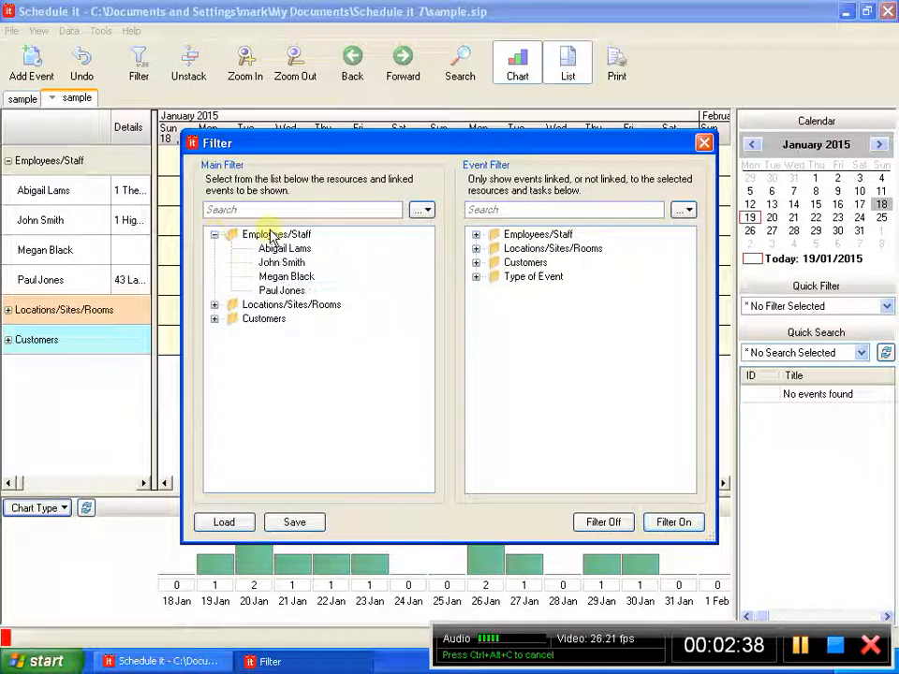
pyautogui.click(268, 234)
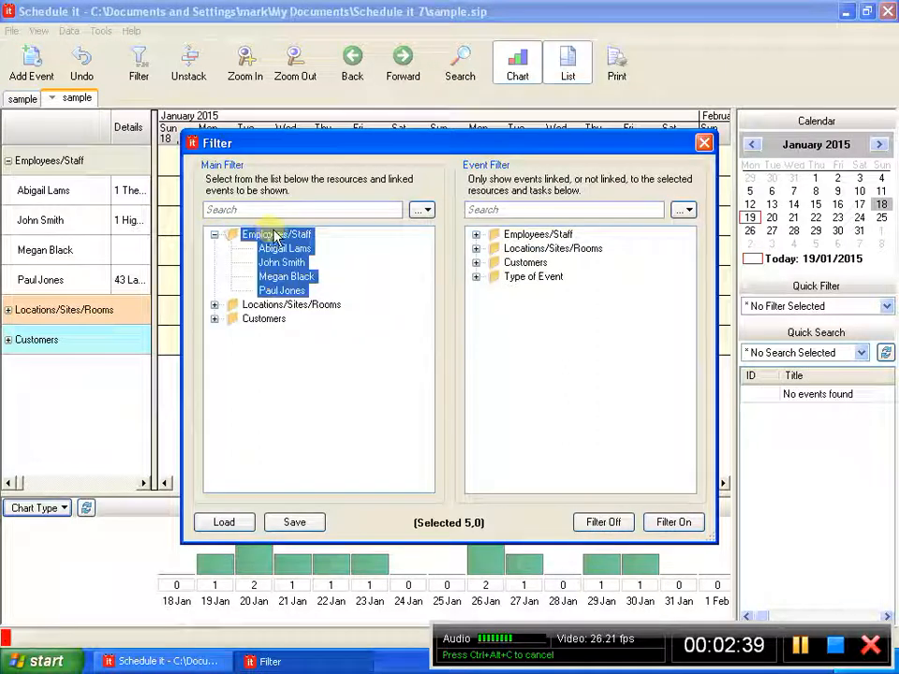
pyautogui.click(673, 524)
# Create a text report from the Hours_Report.csv template for the filtered staff.
pyautogui.click(617, 71)
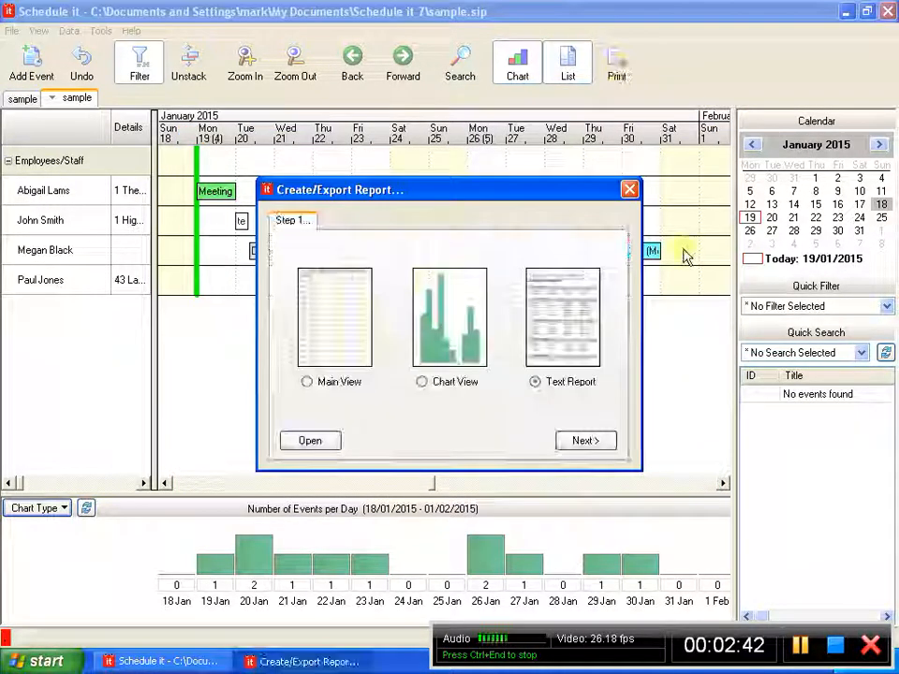
pyautogui.click(600, 444)
pyautogui.click(346, 161)
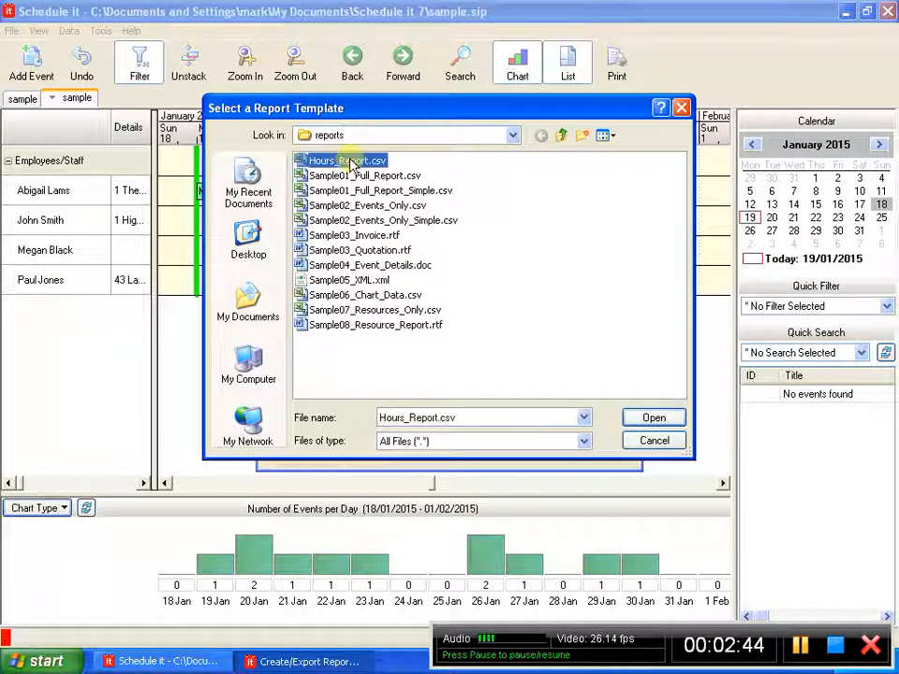
pyautogui.click(653, 419)
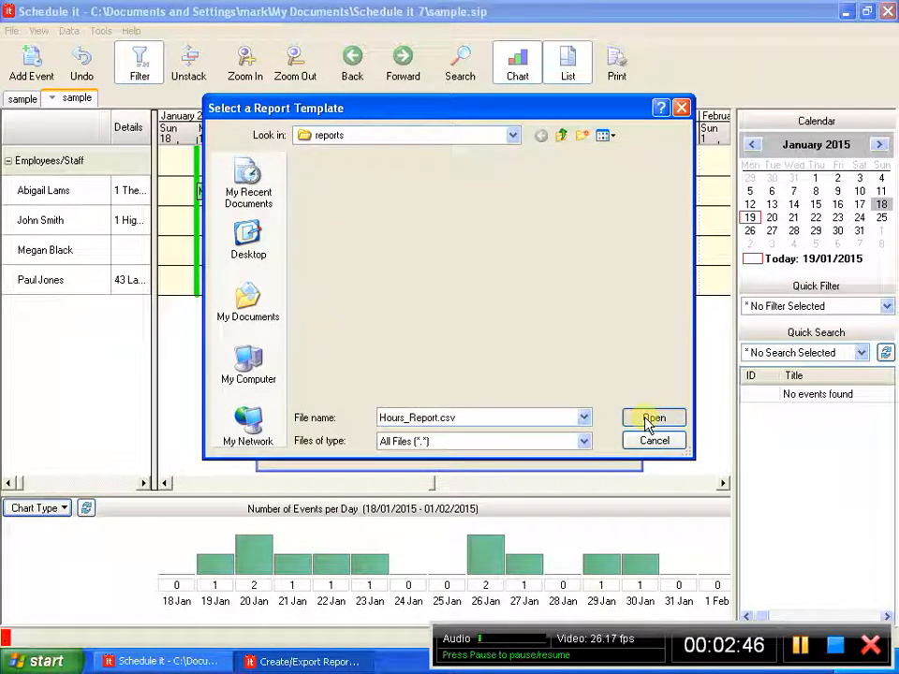
pyautogui.click(598, 443)
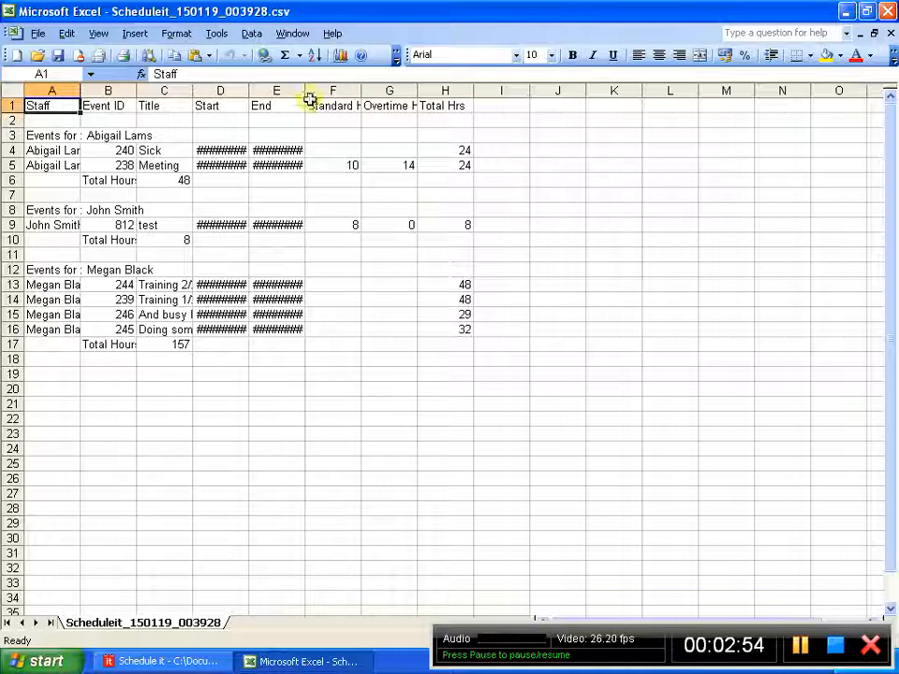
# Fit the End, Start and Staff columns to their contents and check the test event's staff member, start, end and standard hours.
pyautogui.doubleClick(305, 91)
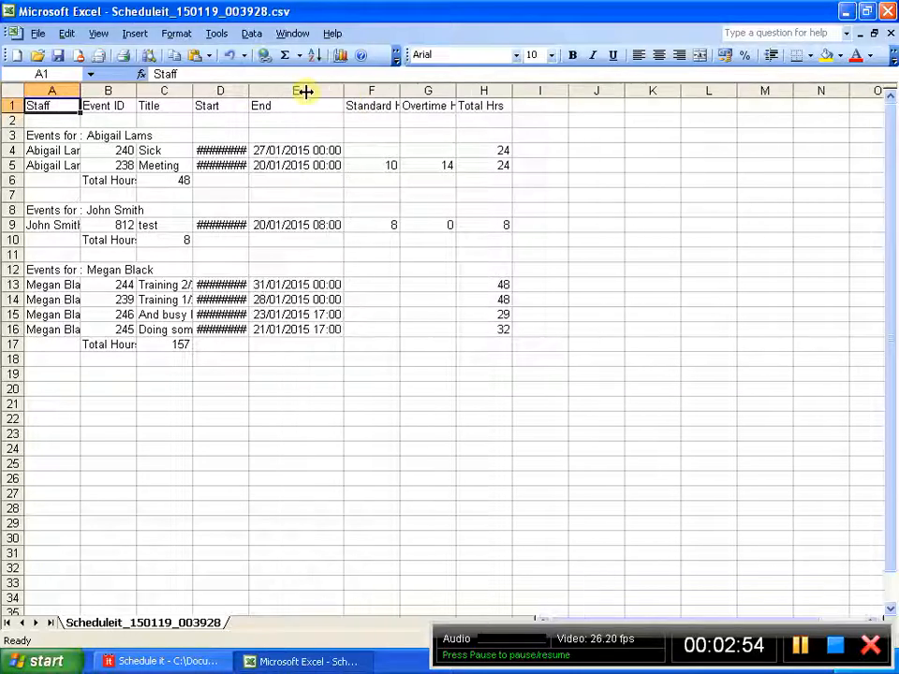
pyautogui.doubleClick(249, 91)
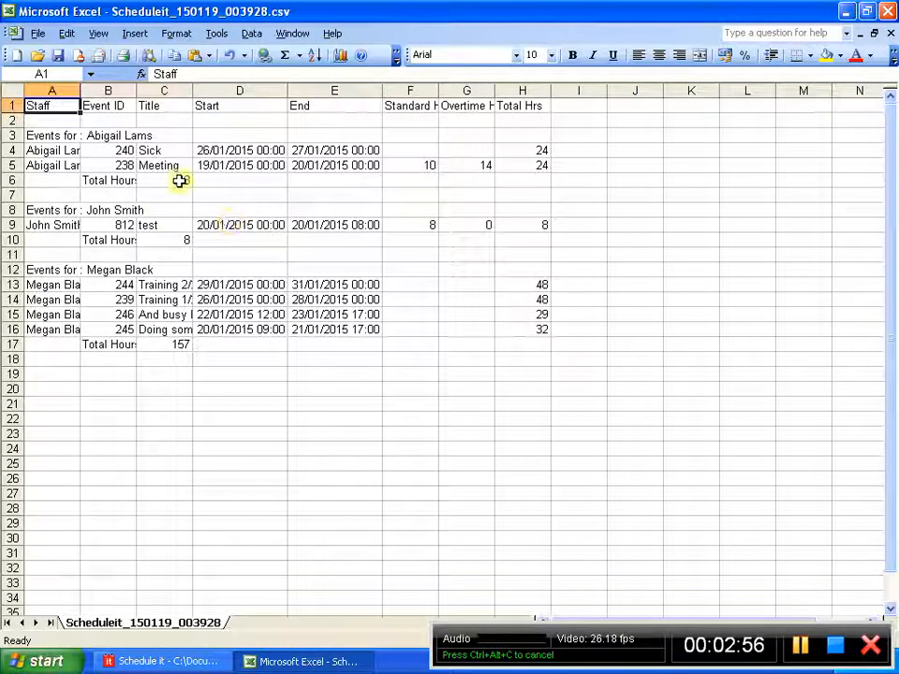
pyautogui.doubleClick(81, 91)
pyautogui.click(70, 226)
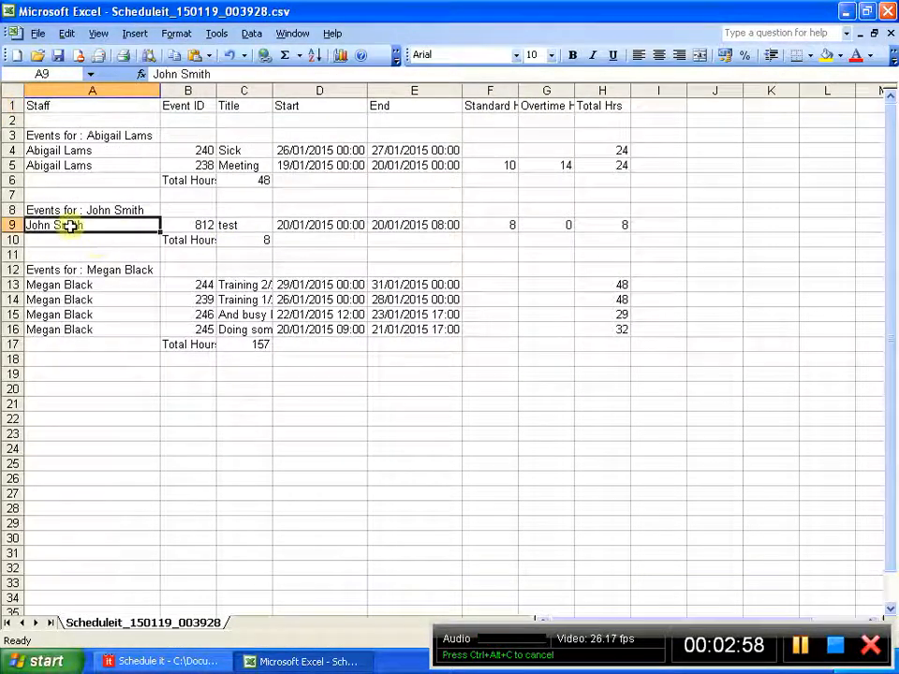
pyautogui.click(323, 225)
pyautogui.click(402, 225)
pyautogui.click(493, 227)
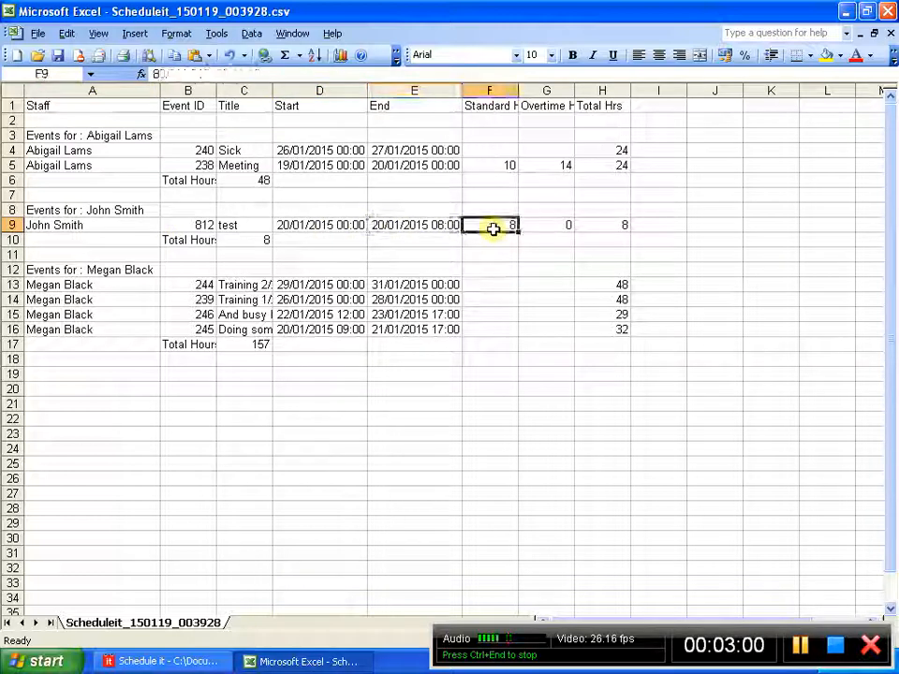
# Fit the Standard Hrs and Overtime Hrs columns, check the test event's overtime and total hours, and close the report without saving.
pyautogui.doubleClick(518, 86)
pyautogui.doubleClick(592, 86)
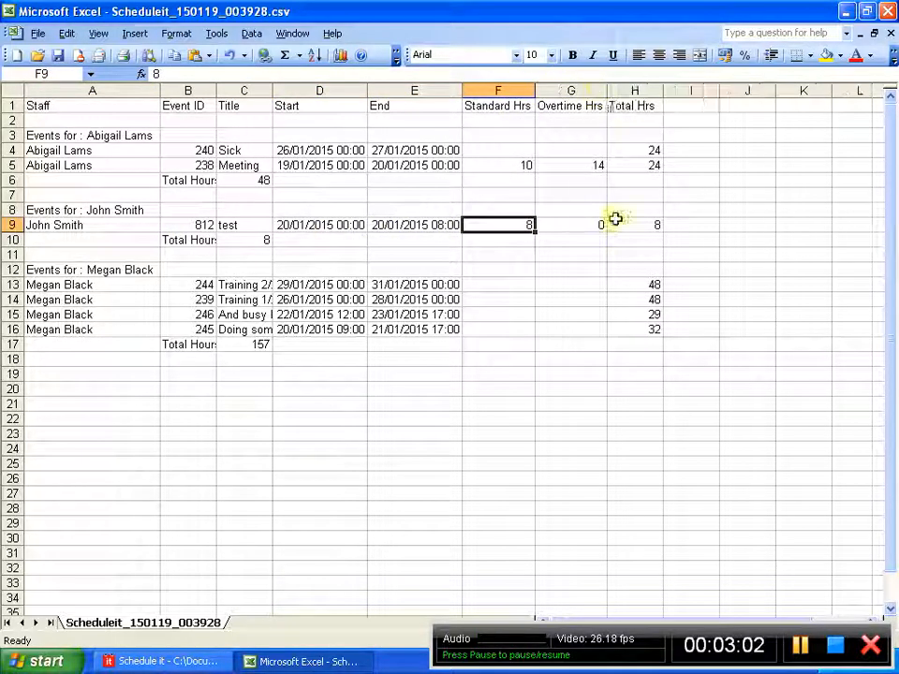
pyautogui.click(582, 222)
pyautogui.click(636, 225)
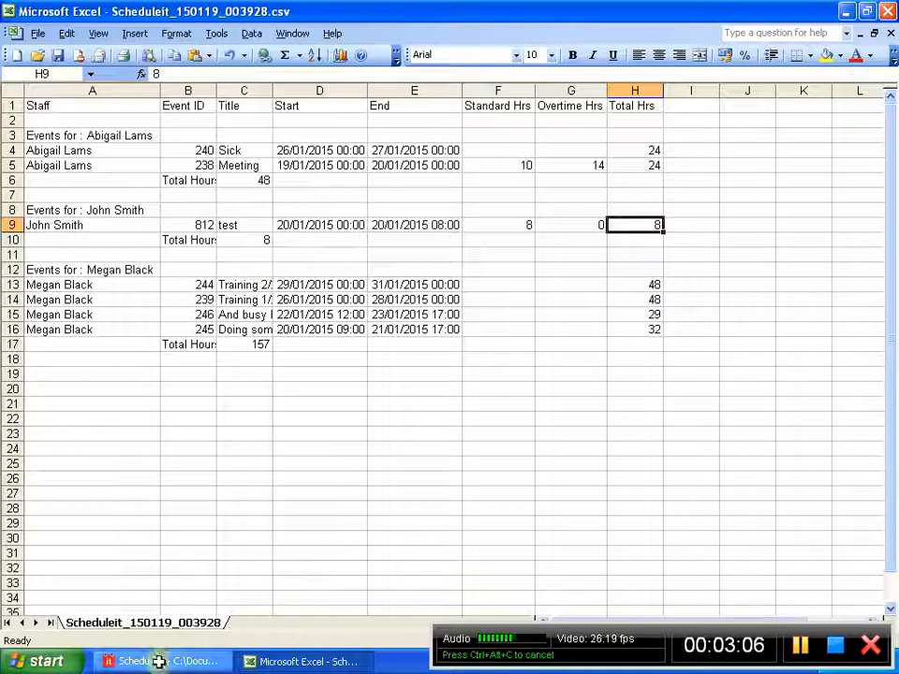
pyautogui.click(886, 11)
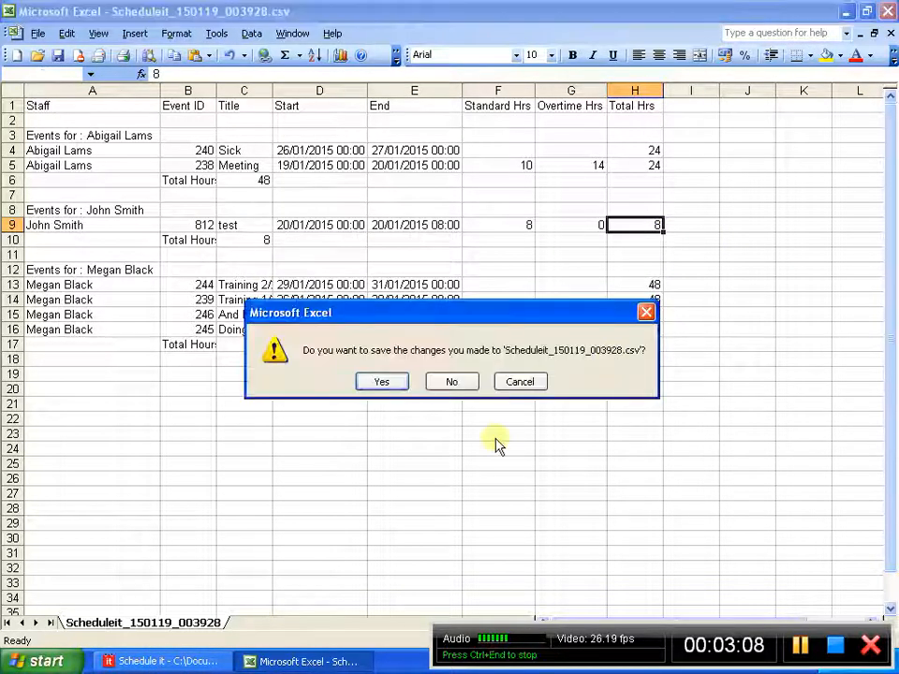
pyautogui.click(459, 383)
# Copy the test event on 20 January and paste it on 21 January in the same staff row.
pyautogui.rightClick(240, 222)
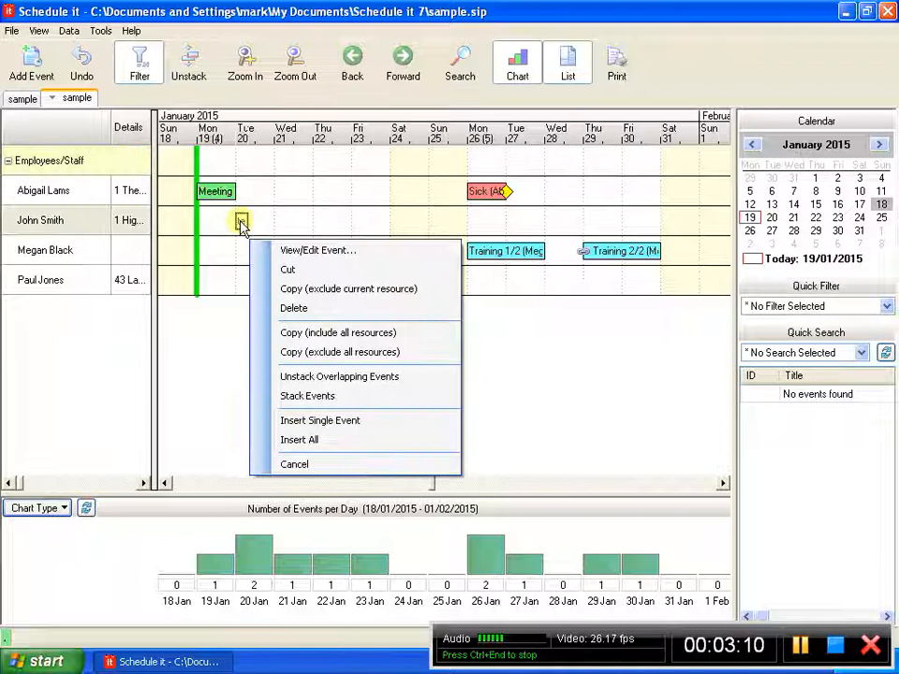
pyautogui.click(287, 287)
pyautogui.rightClick(299, 233)
pyautogui.click(524, 359)
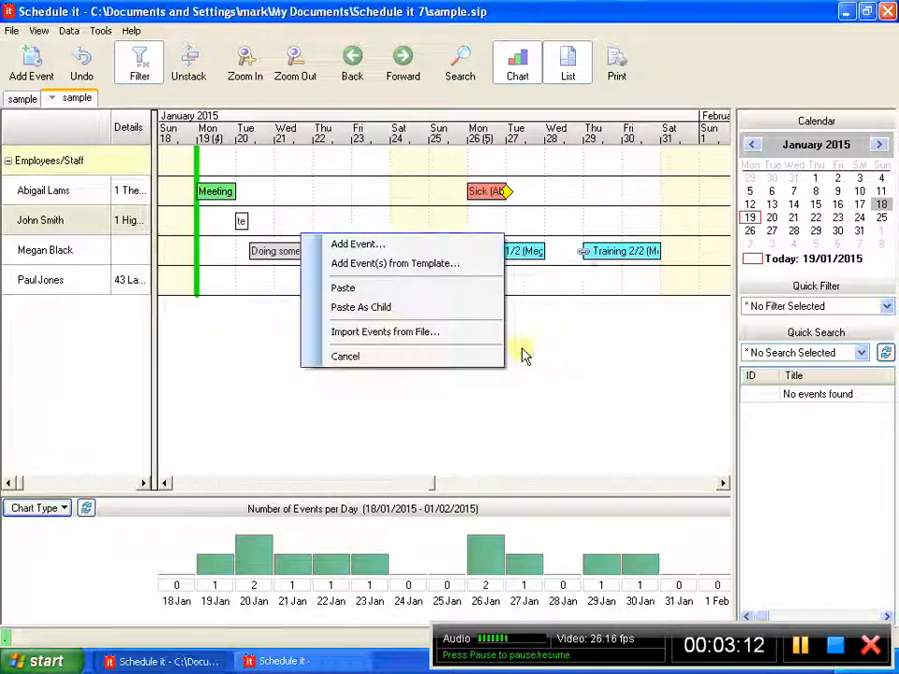
pyautogui.click(359, 286)
# Set the end time of the pasted 21 January event to 15:00, save it and close its details.
pyautogui.rightClick(280, 225)
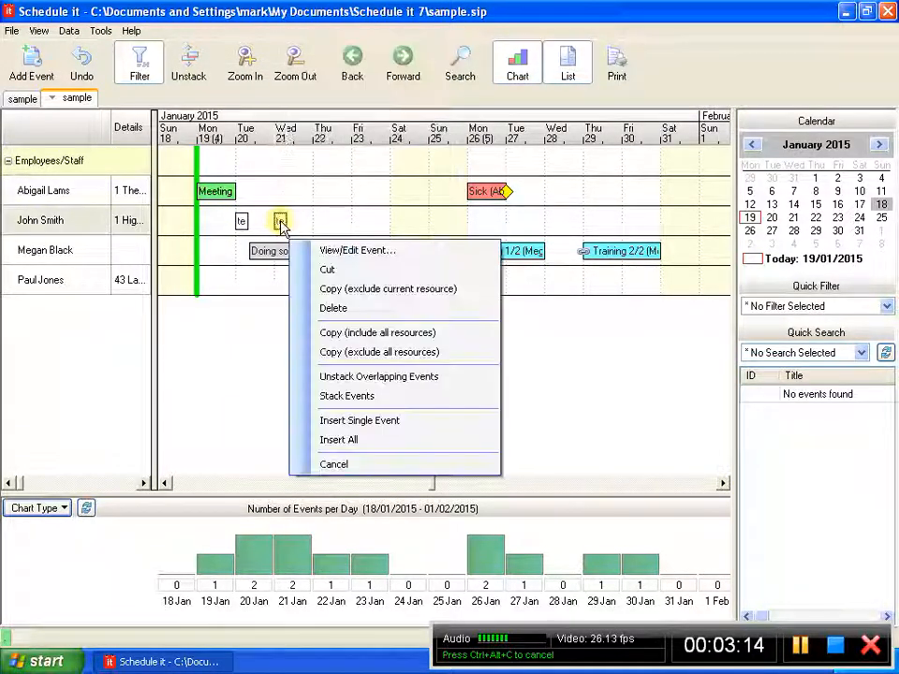
pyautogui.click(309, 250)
pyautogui.click(362, 198)
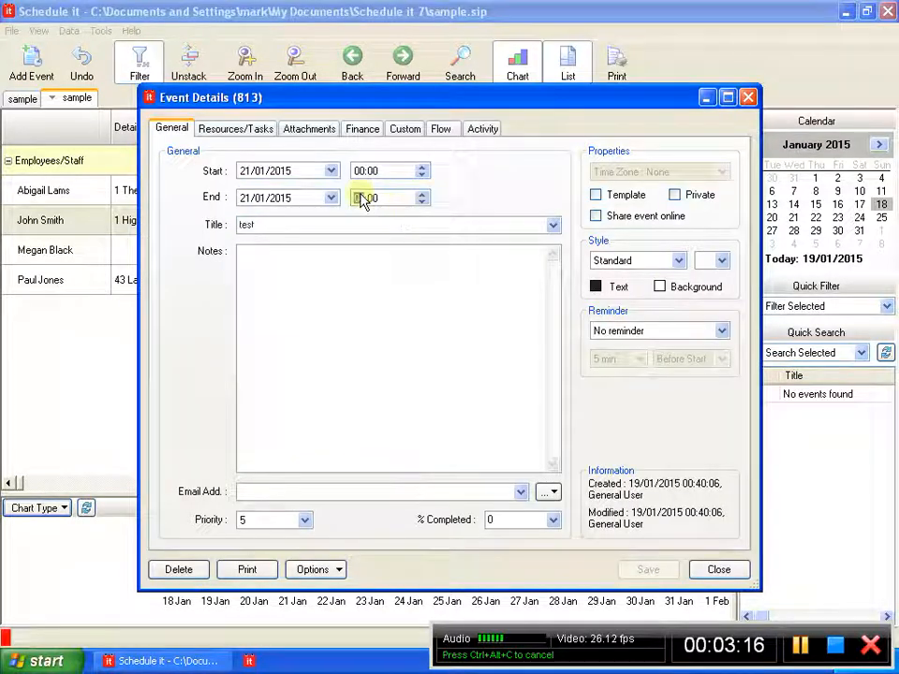
pyautogui.write('13')
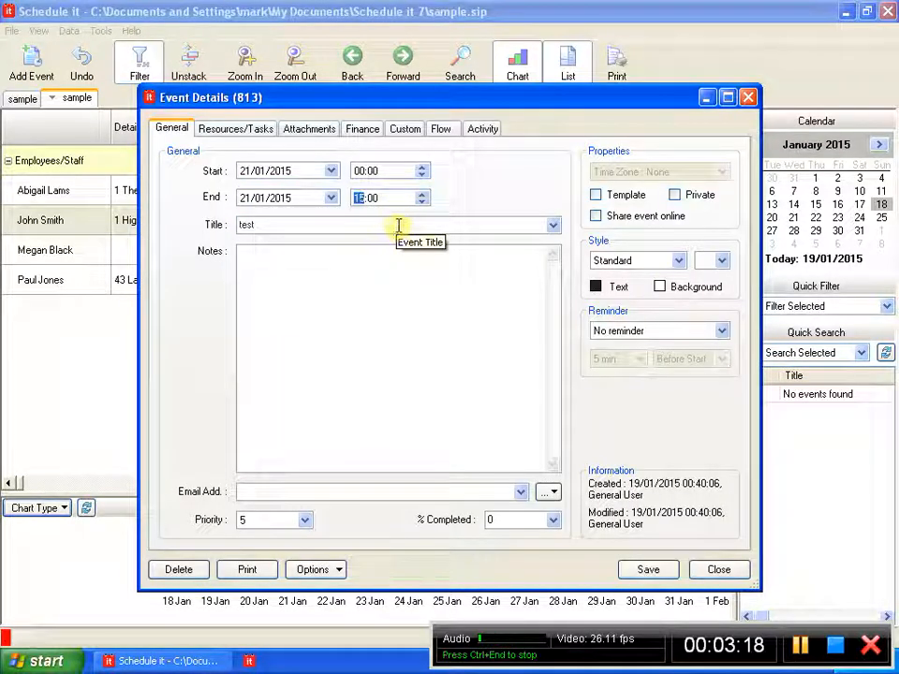
pyautogui.click(648, 569)
pyautogui.click(718, 569)
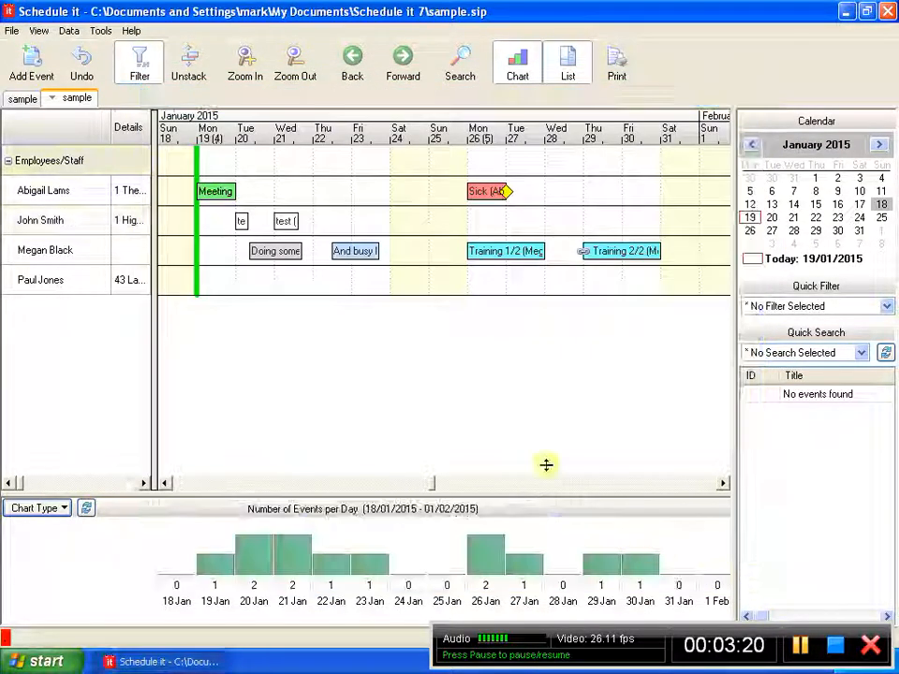
# Create another text report from Hours_Report.csv, filtered by the active view, to include the copied event.
pyautogui.click(619, 70)
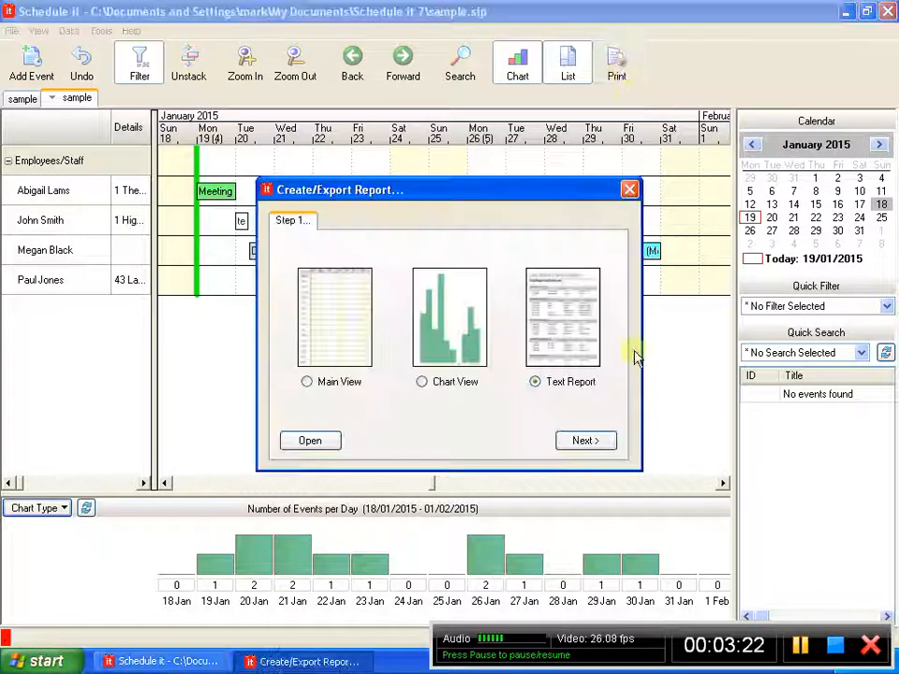
pyautogui.click(584, 440)
pyautogui.click(316, 163)
pyautogui.click(653, 417)
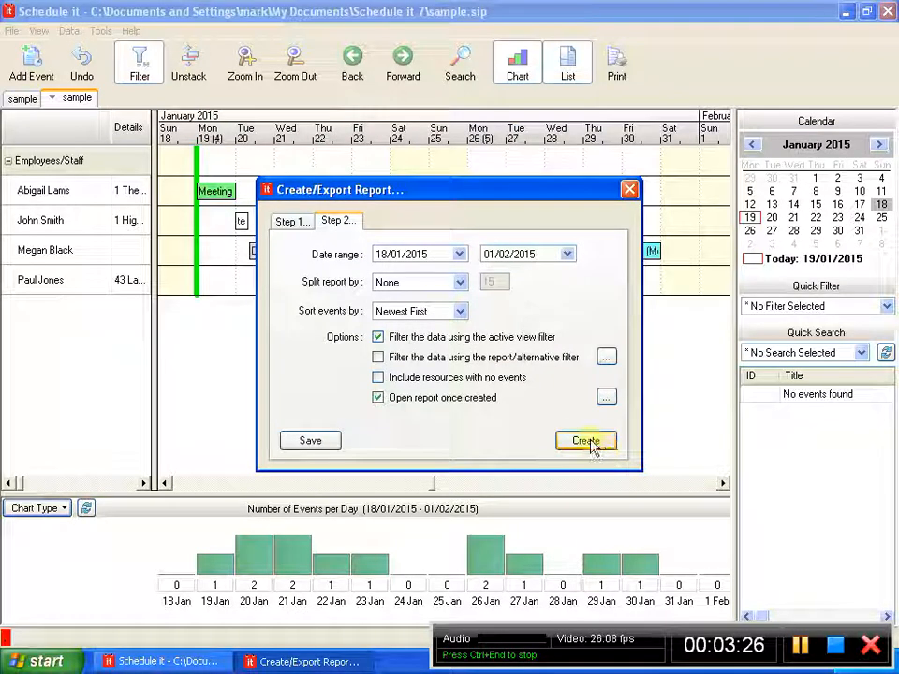
pyautogui.click(590, 441)
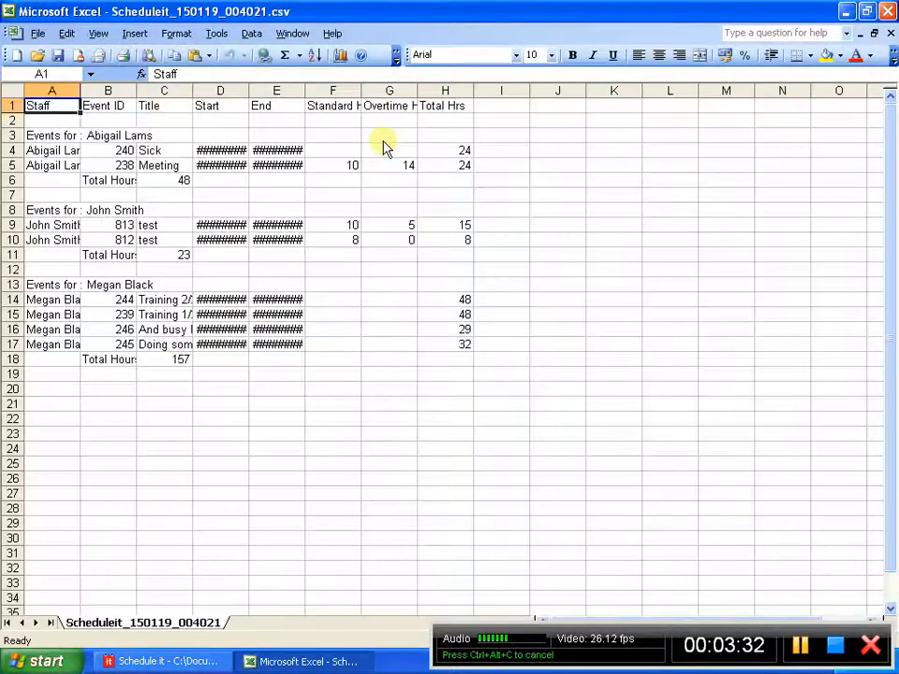
# Fit the Start and End columns, check the 21 January test event's standard, overtime and total hours, and close the report without saving.
pyautogui.doubleClick(248, 89)
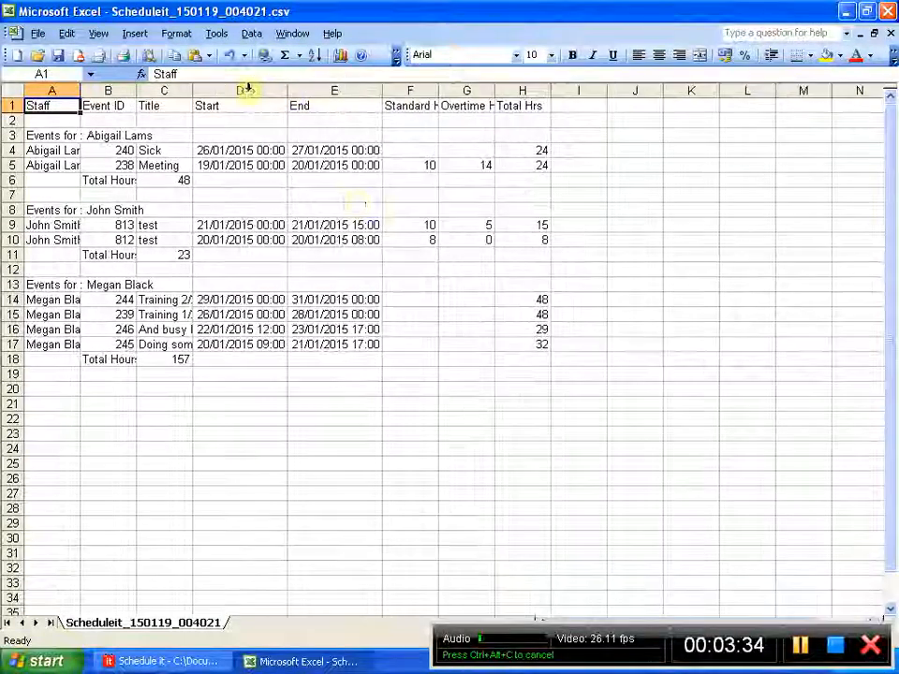
pyautogui.click(418, 224)
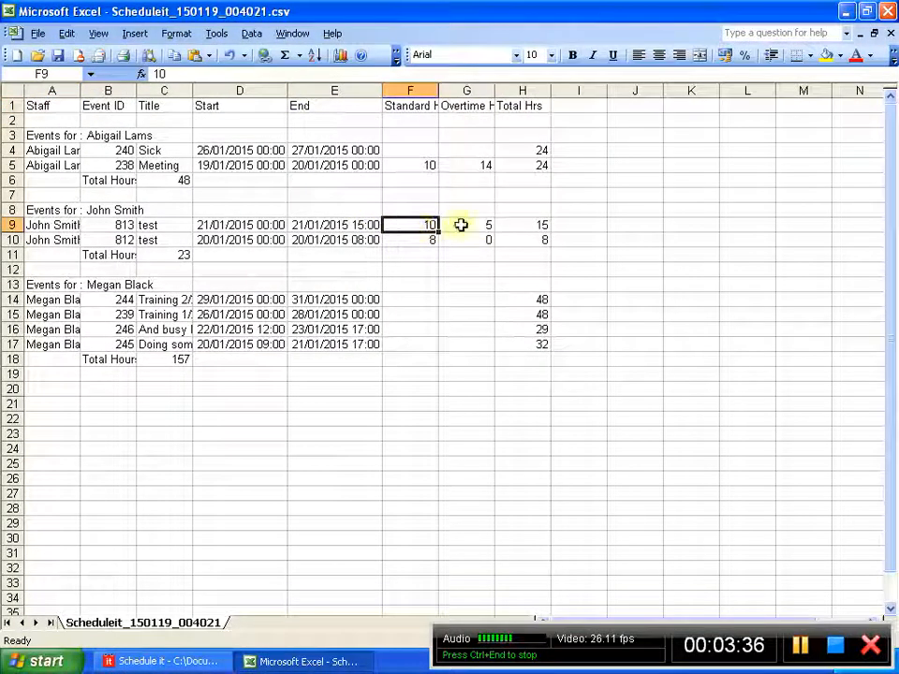
pyautogui.click(459, 225)
pyautogui.click(510, 225)
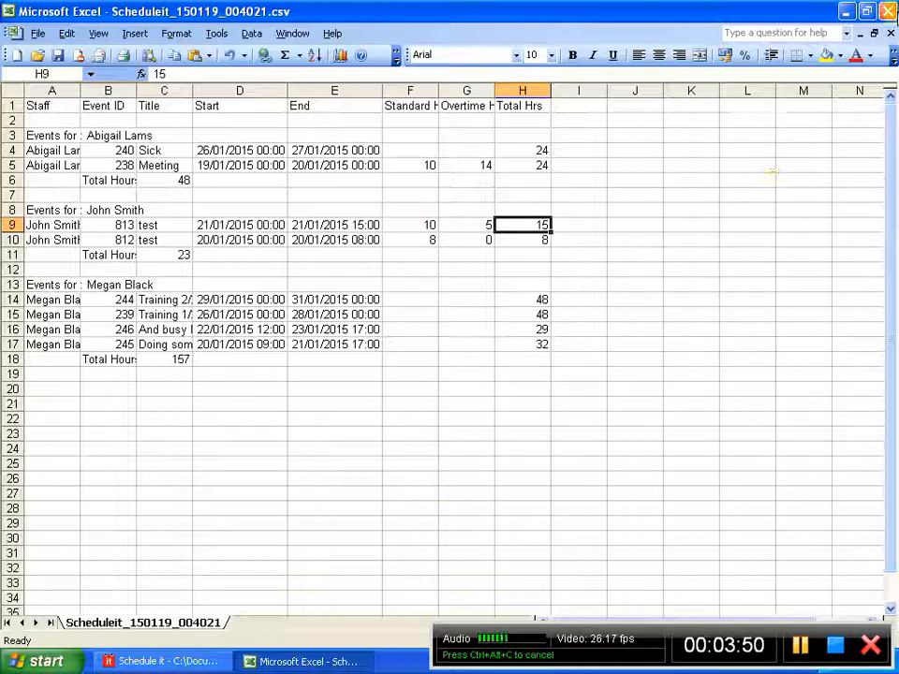
pyautogui.click(887, 11)
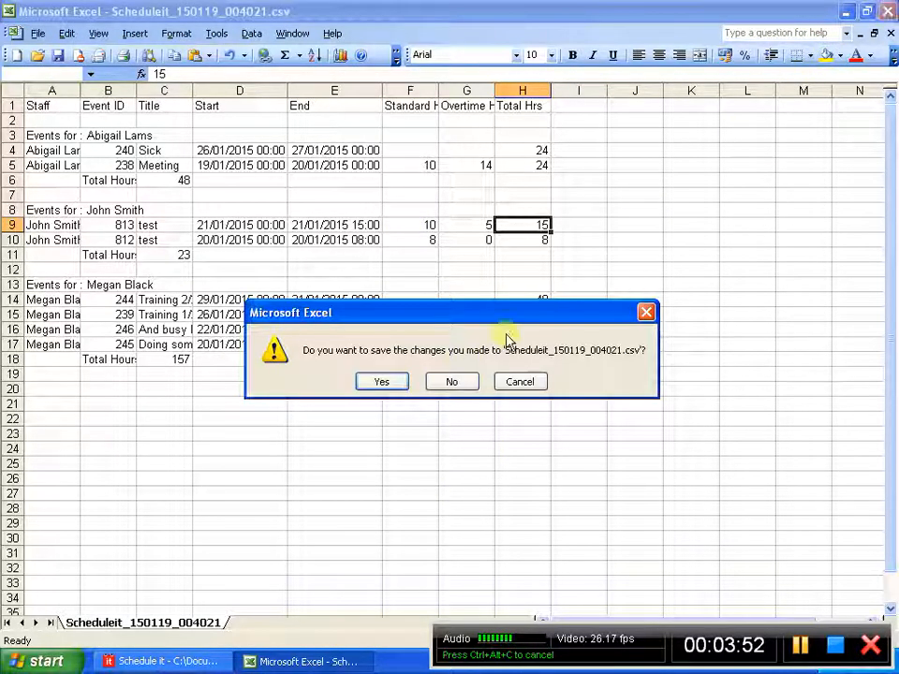
pyautogui.click(453, 381)
# Review the pre-resource and post-resource custom rules in the Events options and close the options.
pyautogui.click(101, 30)
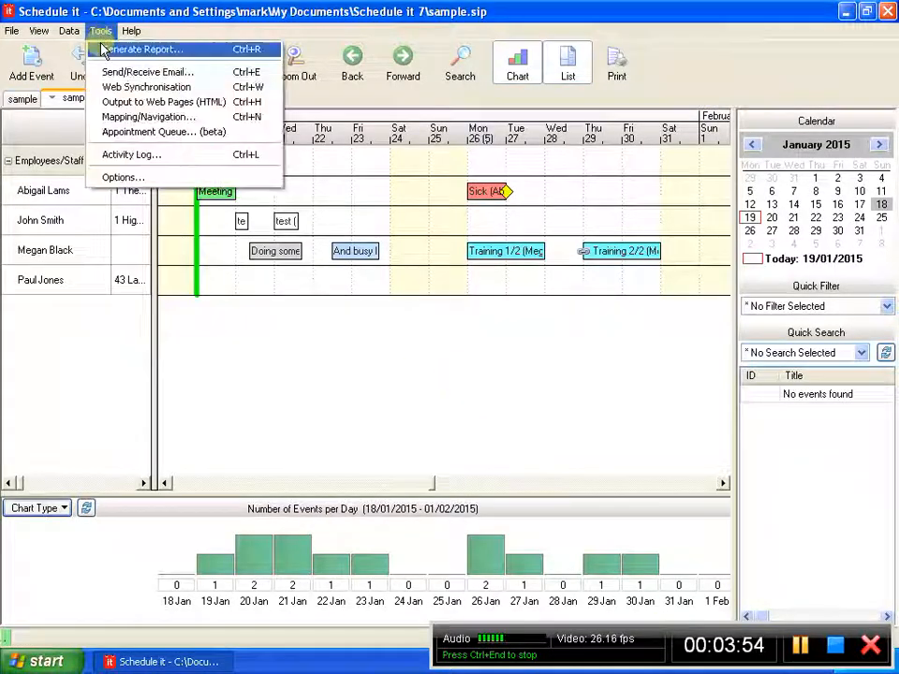
pyautogui.click(110, 180)
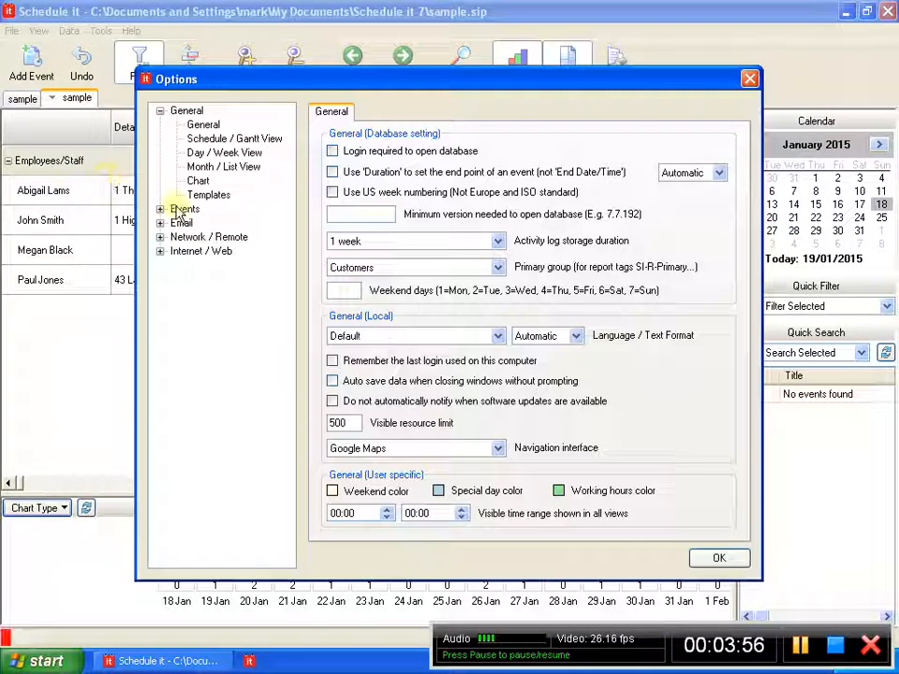
pyautogui.click(160, 209)
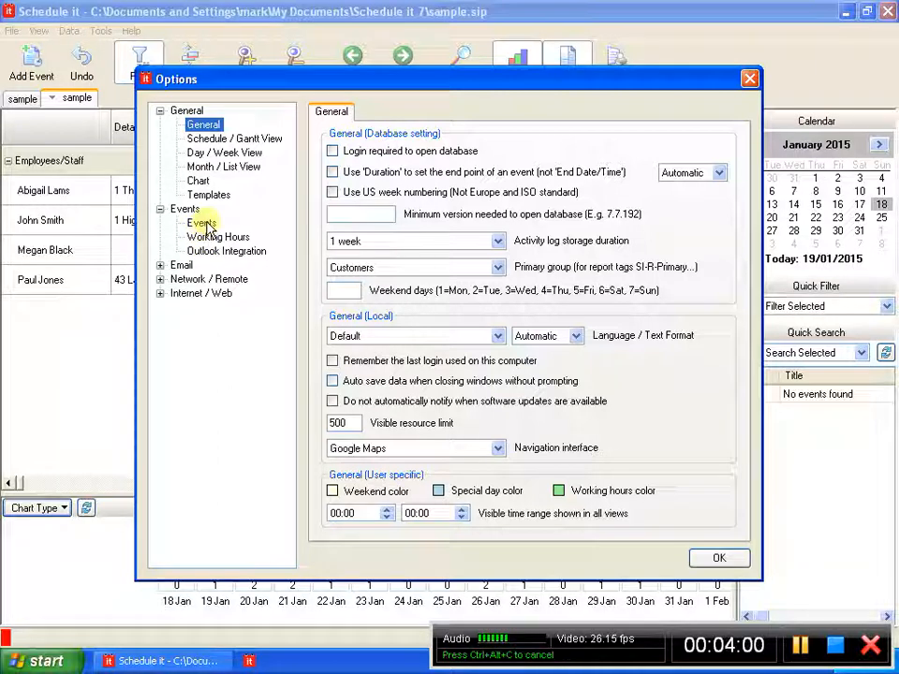
pyautogui.click(201, 223)
pyautogui.click(483, 425)
pyautogui.hotkey('ctrl', 'a')
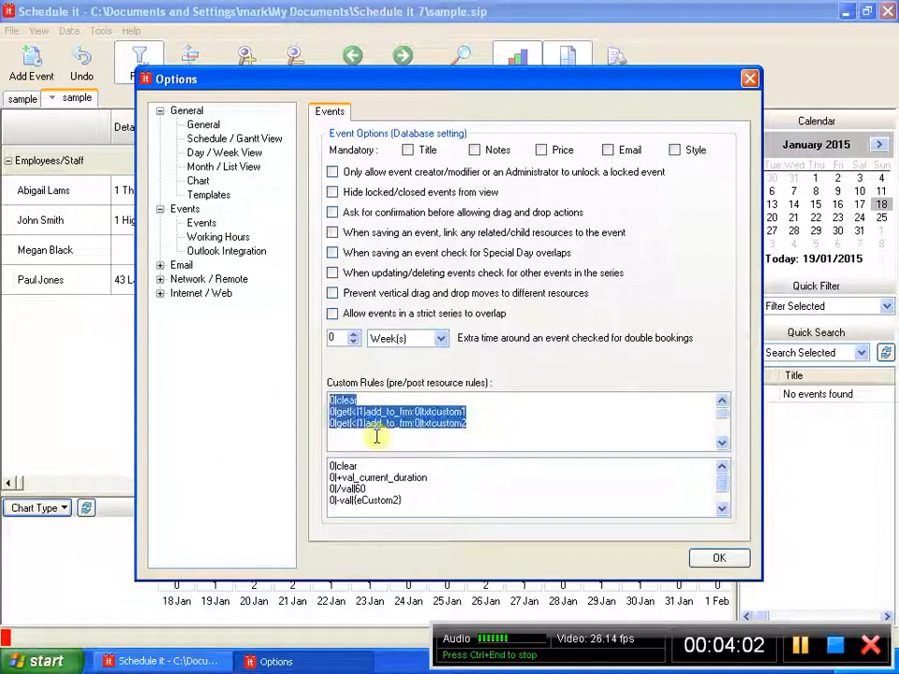
pyautogui.click(700, 505)
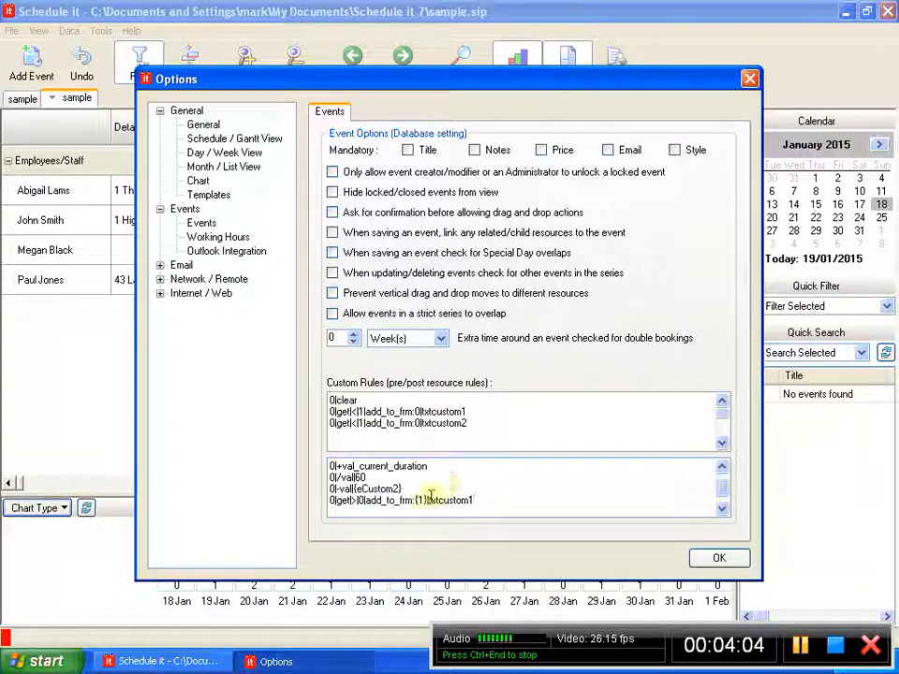
pyautogui.click(720, 445)
pyautogui.click(720, 445)
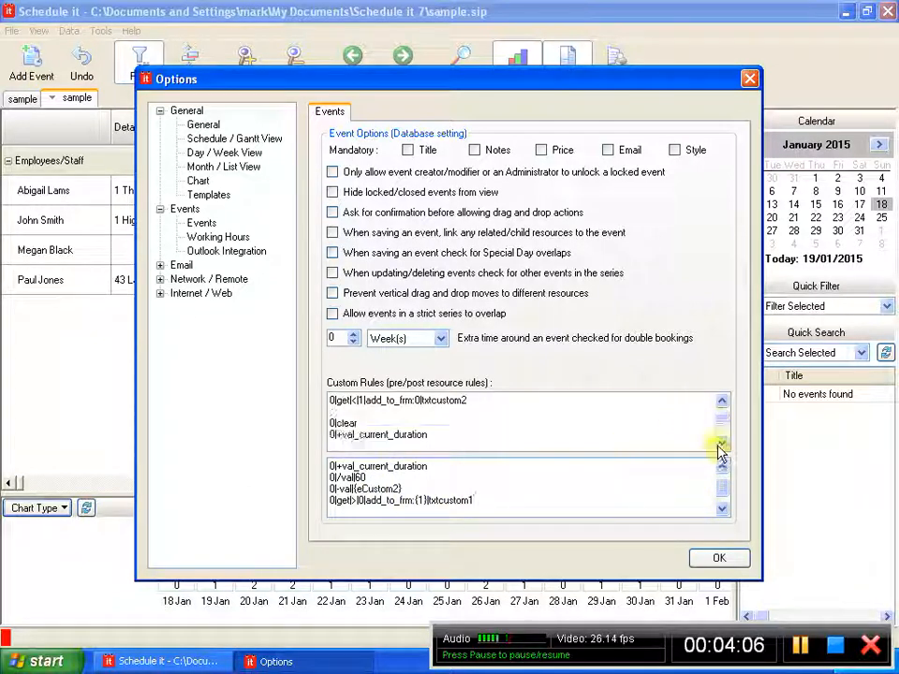
pyautogui.click(720, 445)
pyautogui.click(720, 445)
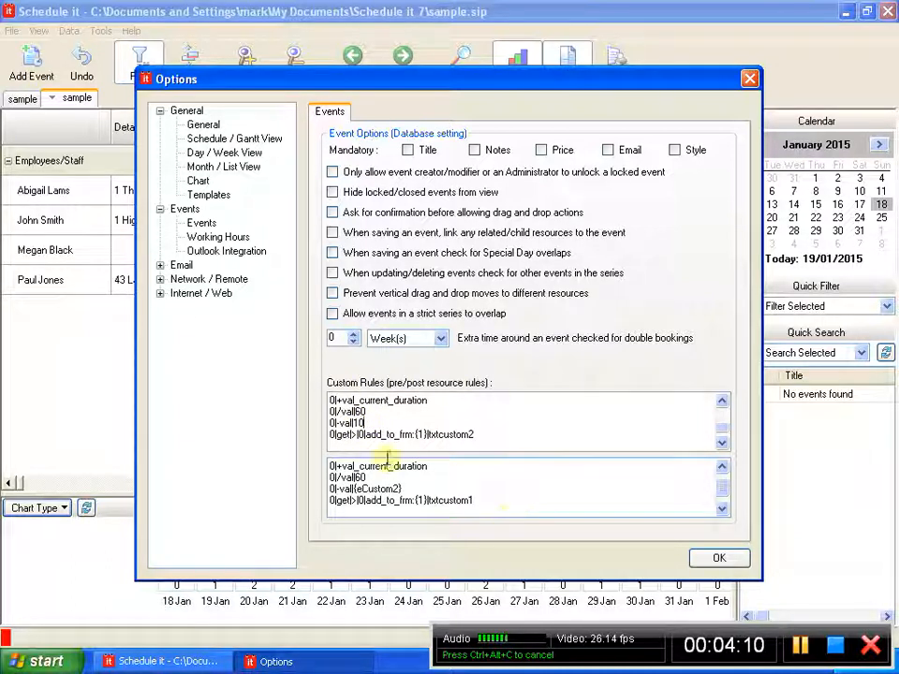
pyautogui.click(717, 559)
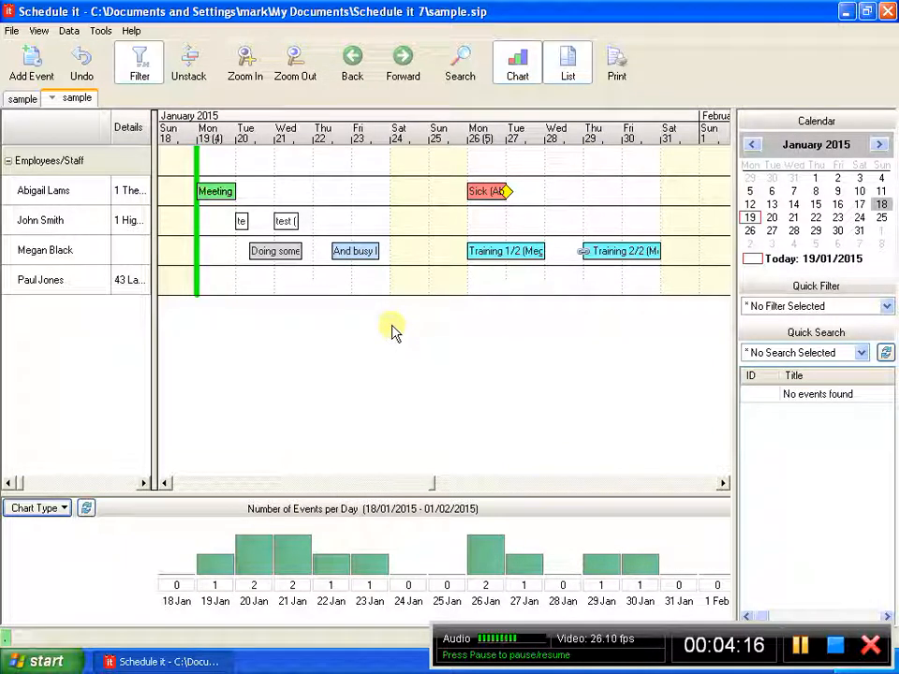
# Add a new event titled test and assign the third staff member under Employees/Staff to it.
pyautogui.moveTo(277, 187); pyautogui.dragTo(385, 184)
pyautogui.rightClick(385, 183)
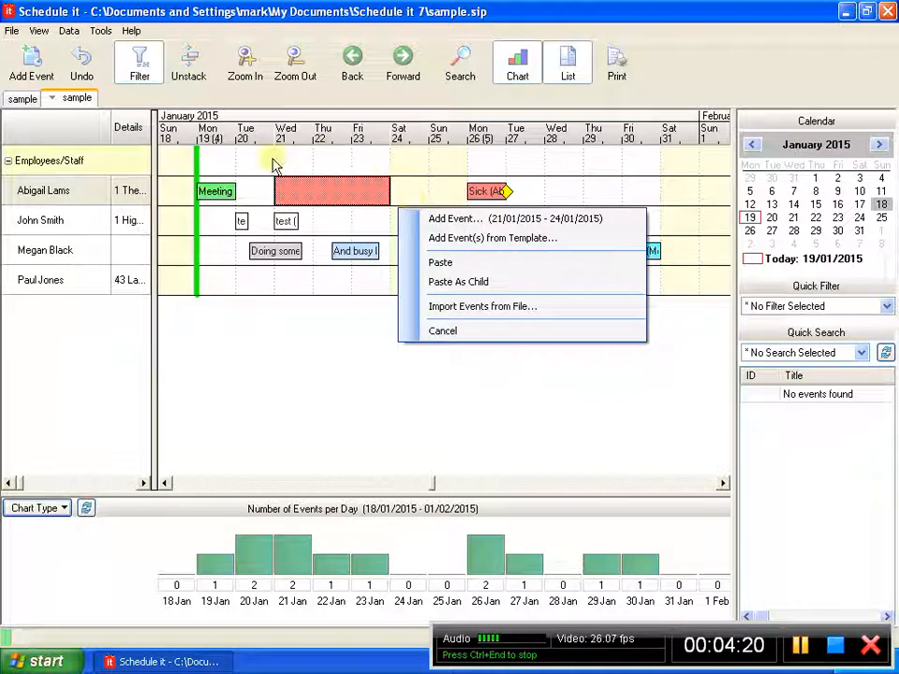
pyautogui.click(30, 63)
pyautogui.click(31, 63)
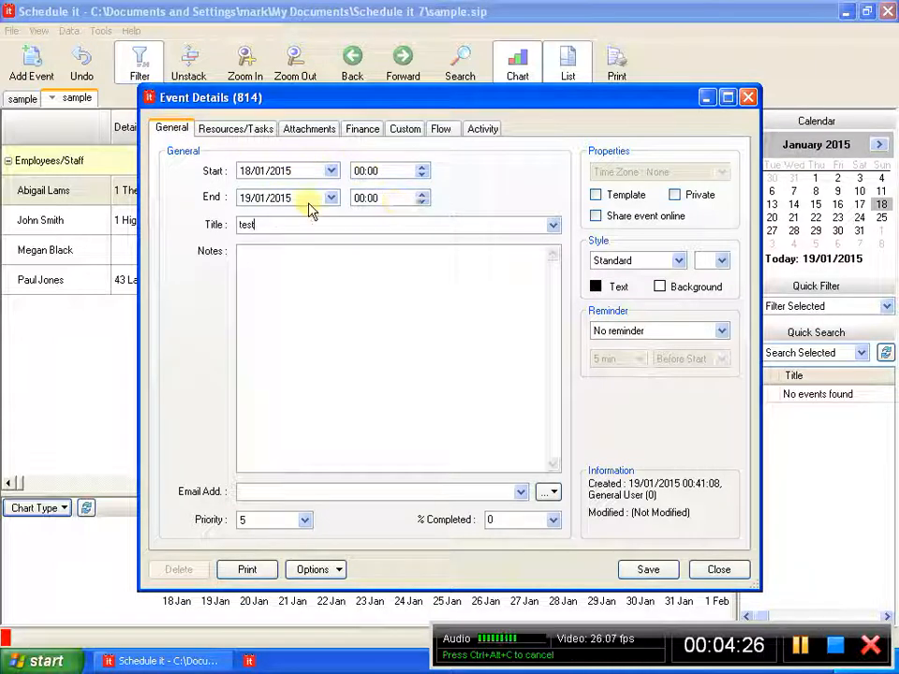
pyautogui.click(229, 131)
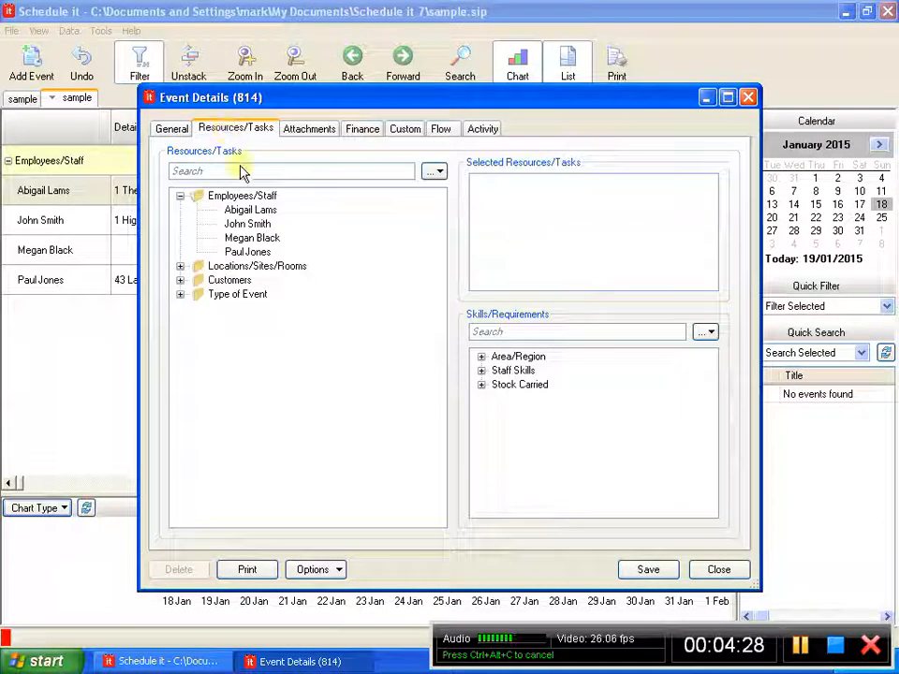
pyautogui.moveTo(244, 217)
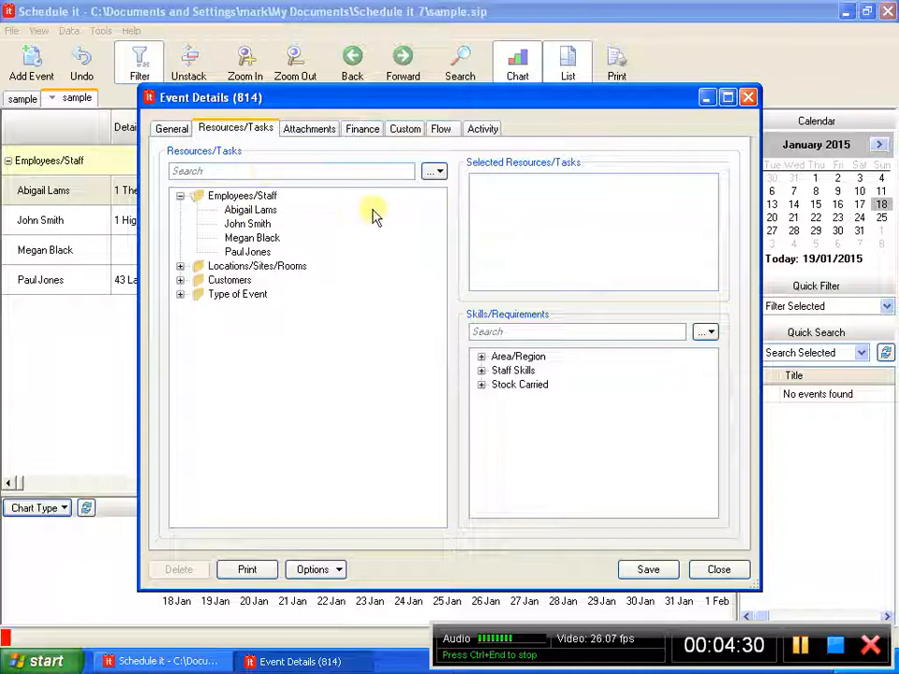
pyautogui.doubleClick(239, 238)
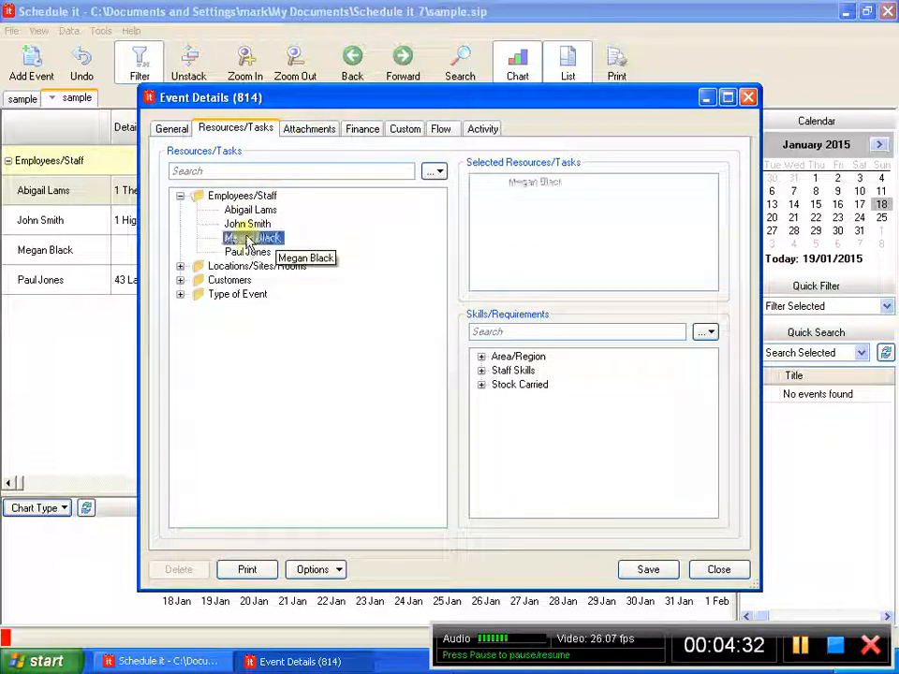
# Assign XYZ Location1 under customer XYZ Ltd and the Staff Meeting event type to the event, and save it.
pyautogui.click(179, 279)
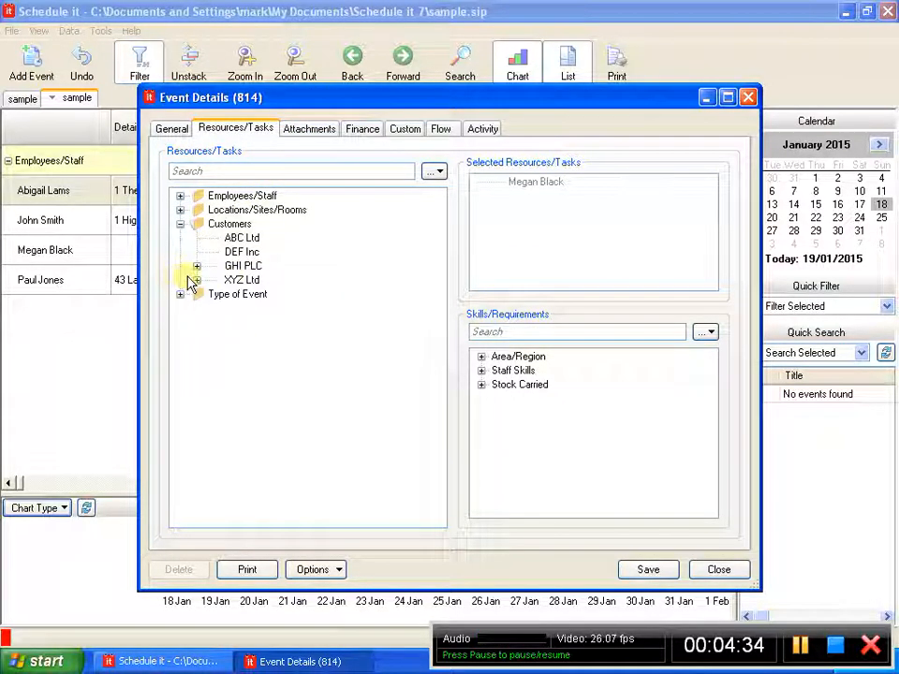
pyautogui.click(196, 280)
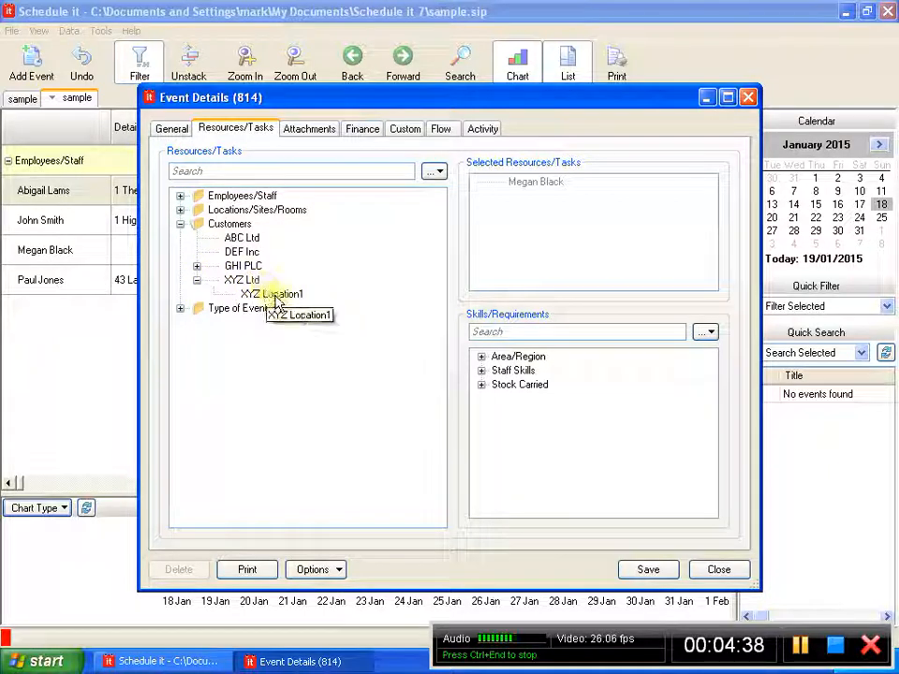
pyautogui.doubleClick(274, 298)
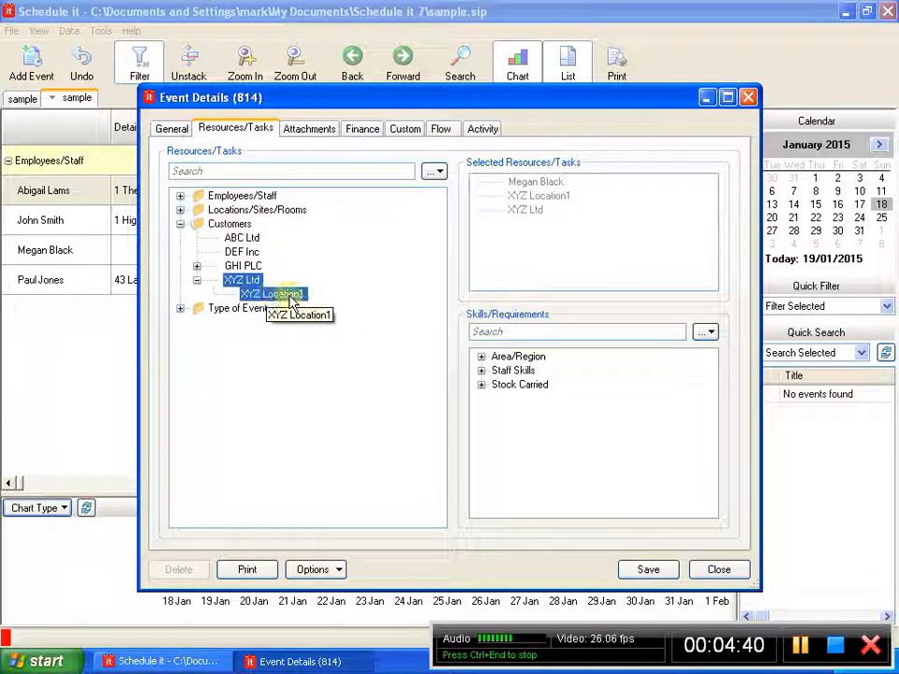
pyautogui.click(182, 309)
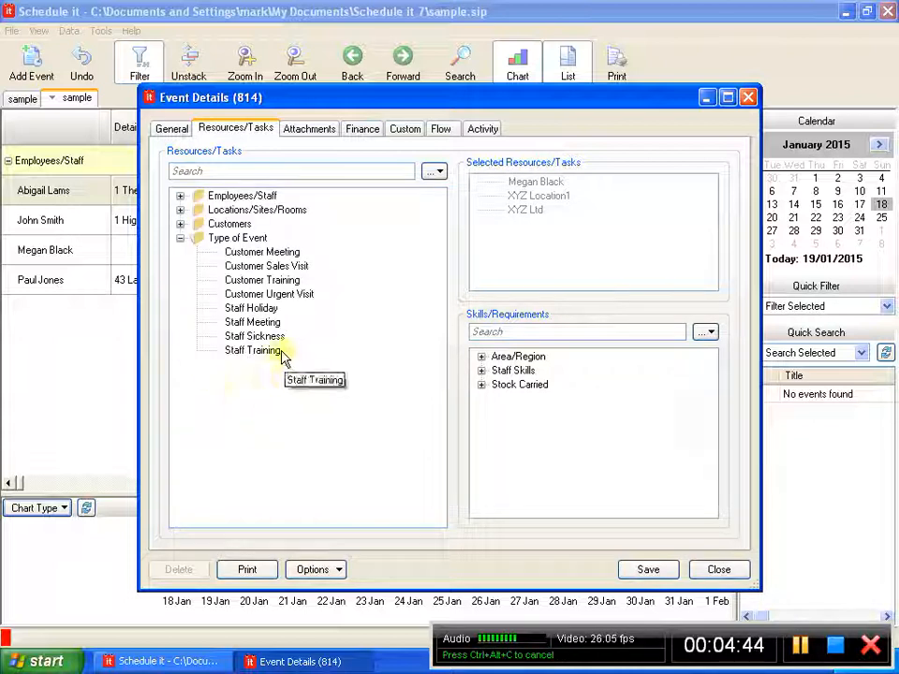
pyautogui.doubleClick(253, 323)
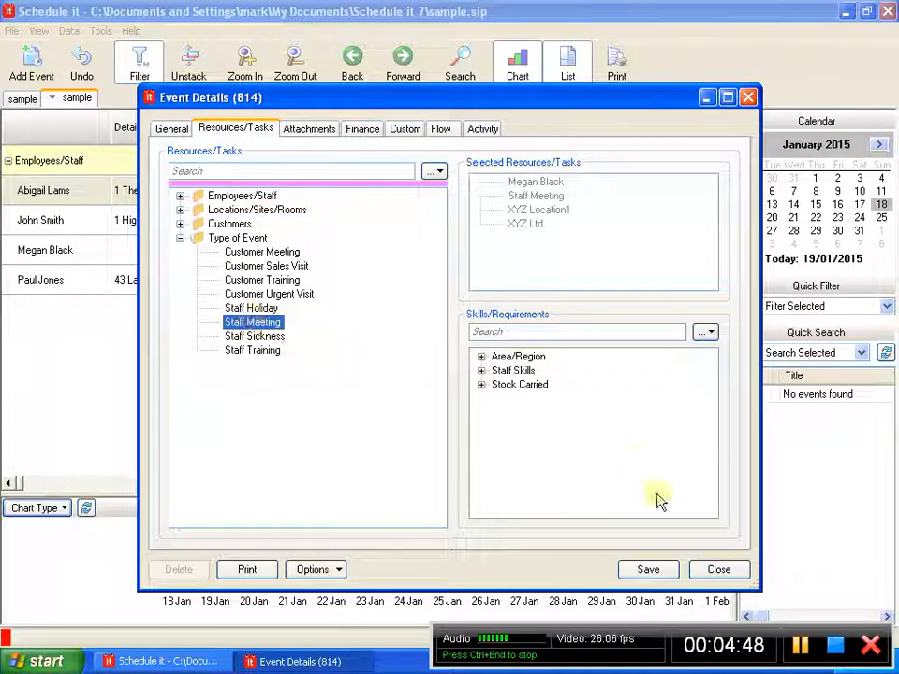
pyautogui.click(648, 569)
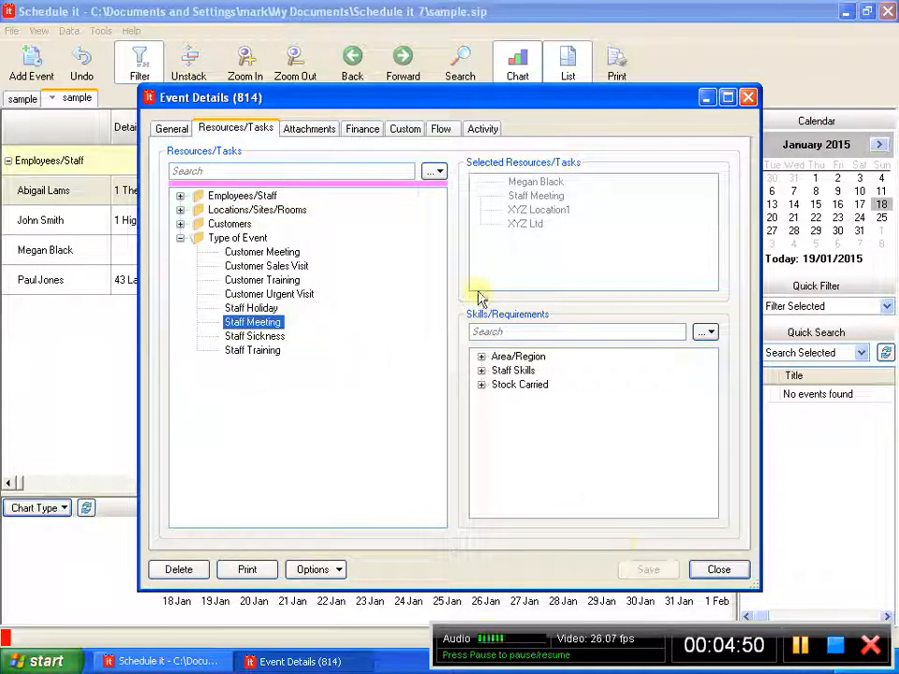
# Check the calculated Custom 1 and Custom 2 fields of the saved event and close its details.
pyautogui.click(407, 130)
pyautogui.click(241, 172)
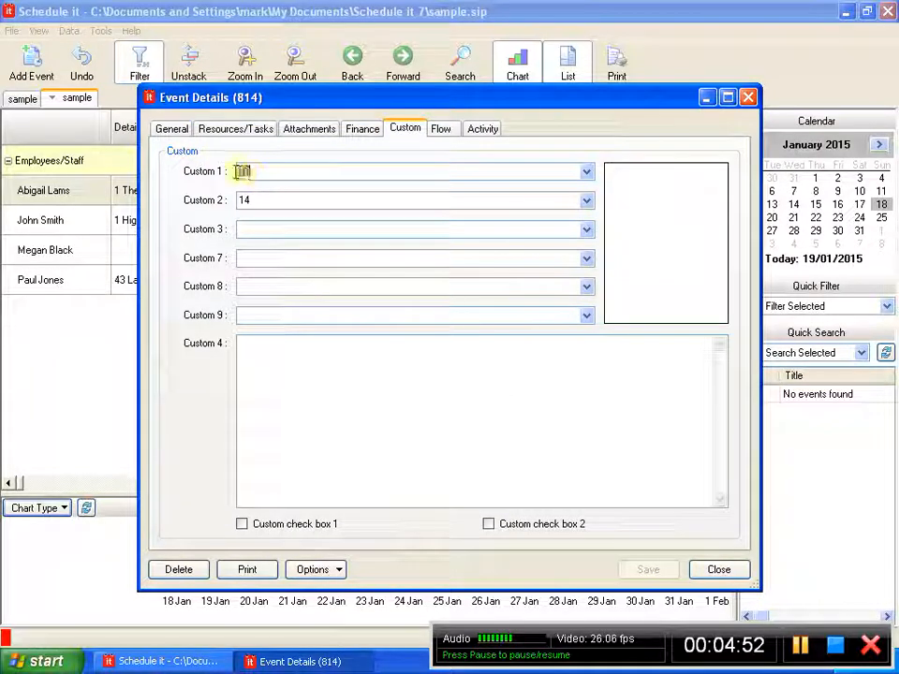
pyautogui.click(263, 199)
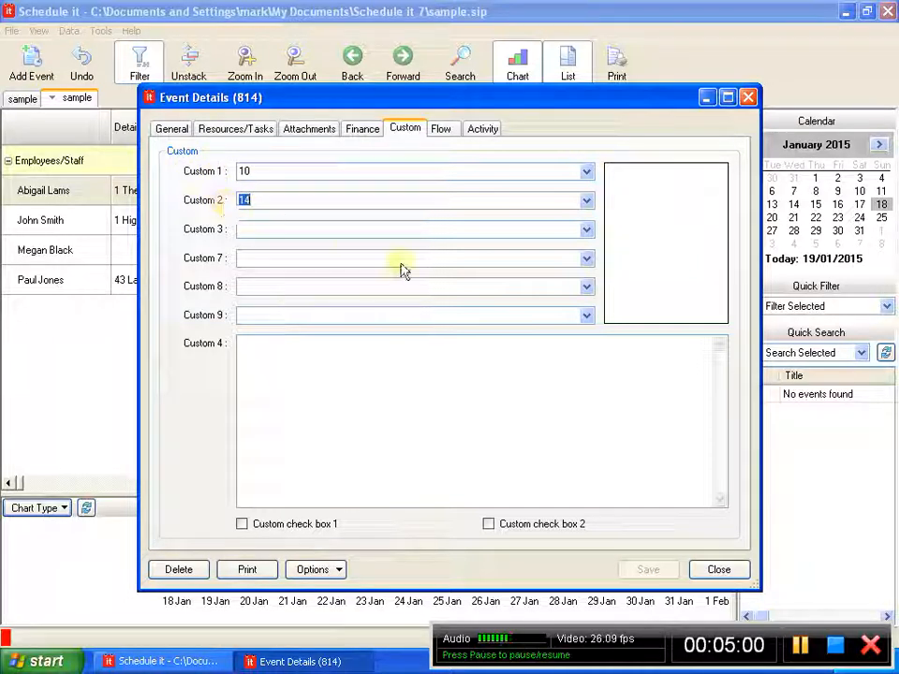
pyautogui.click(723, 573)
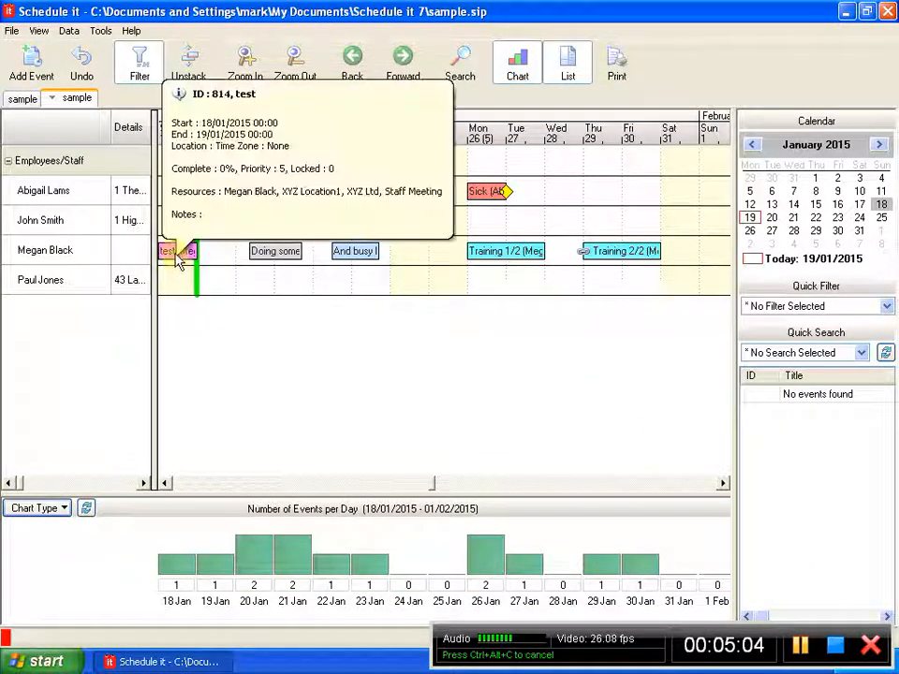
# Move the new test event to 24 January in the same staff row.
pyautogui.moveTo(170, 252); pyautogui.dragTo(407, 253)
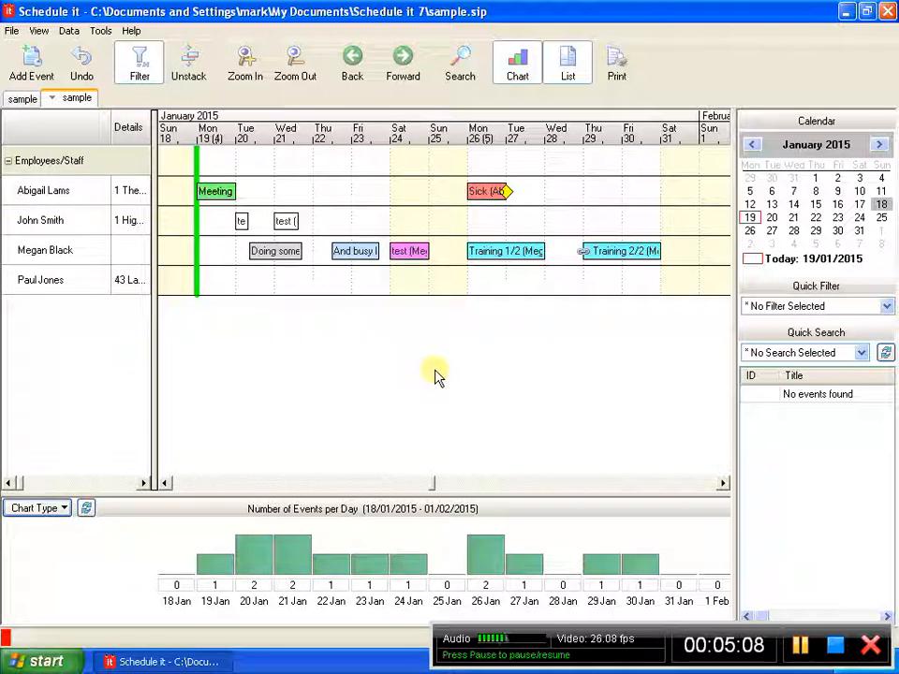
pyautogui.moveTo(409, 258)
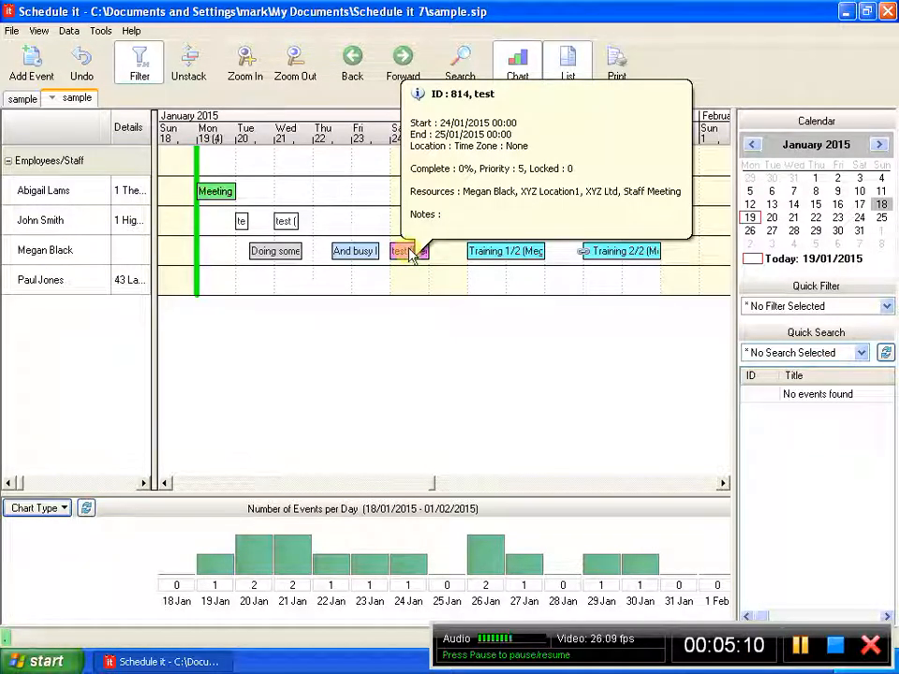
# Create a text report from Hours_Report.csv for 18/01/2015 to 01/02/2015, filtered by the active view, to include the moved event.
pyautogui.click(616, 64)
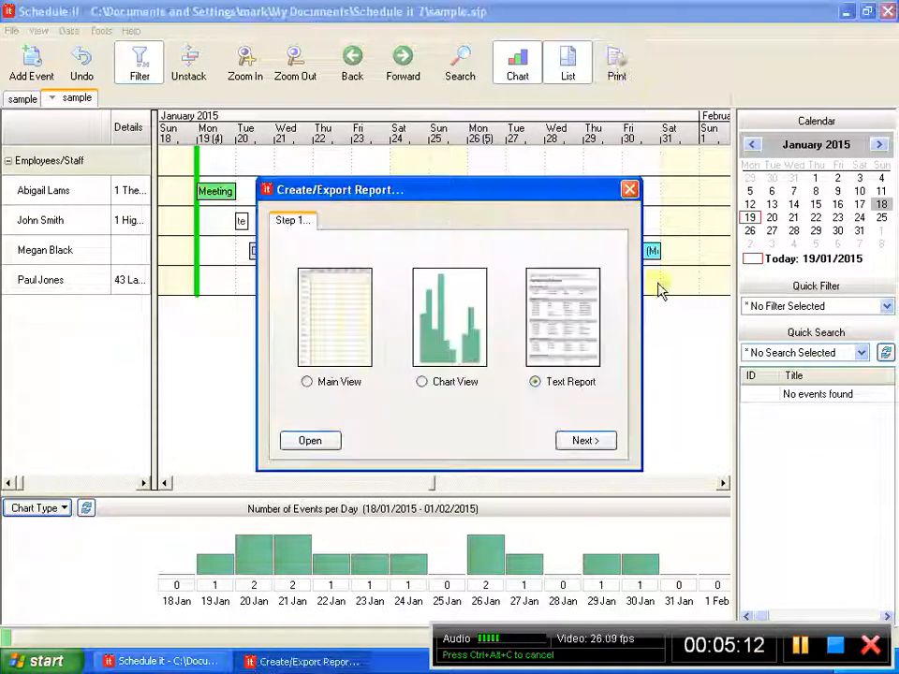
pyautogui.click(590, 438)
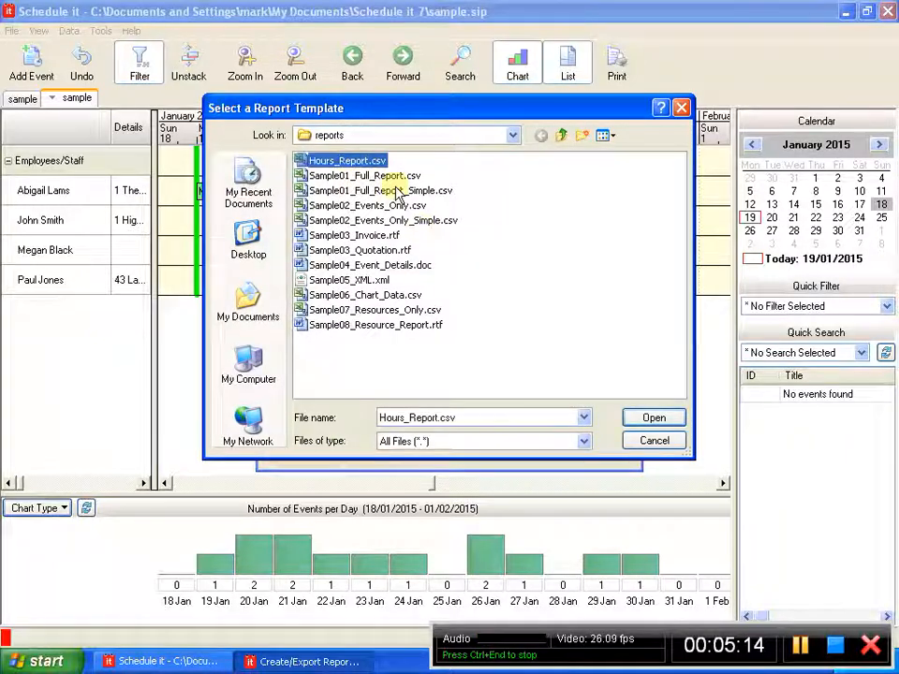
pyautogui.click(646, 417)
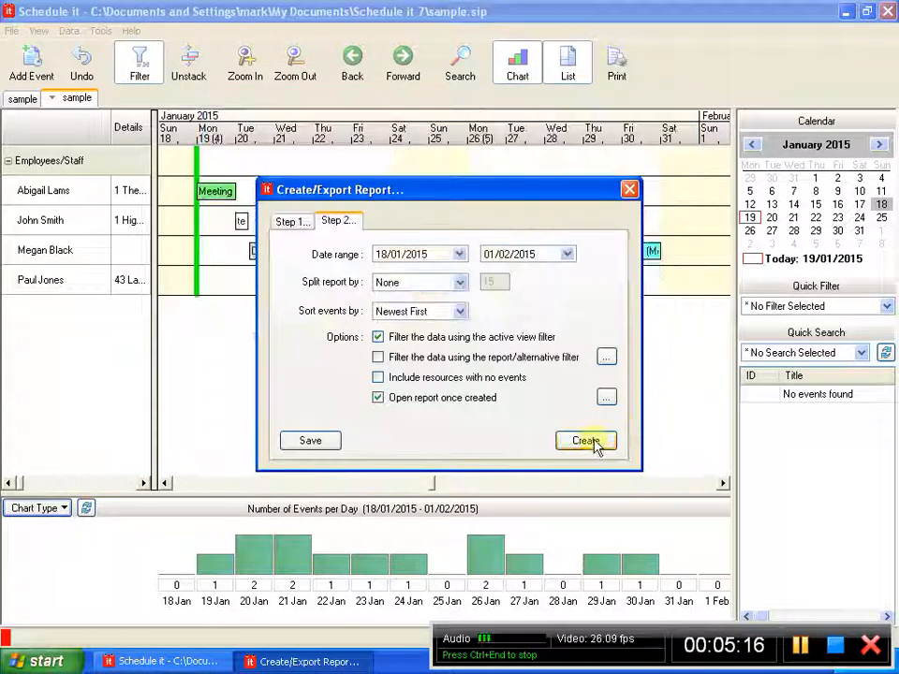
pyautogui.click(589, 440)
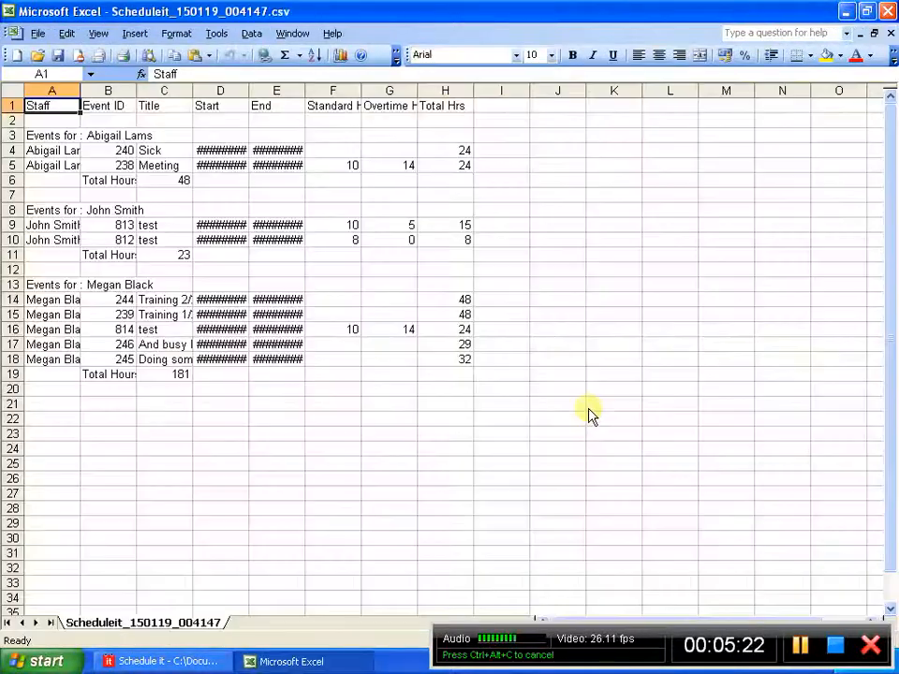
# Fit the Staff, Start and End columns and select row 16 to check the 24 January test event's hours.
pyautogui.doubleClick(82, 91)
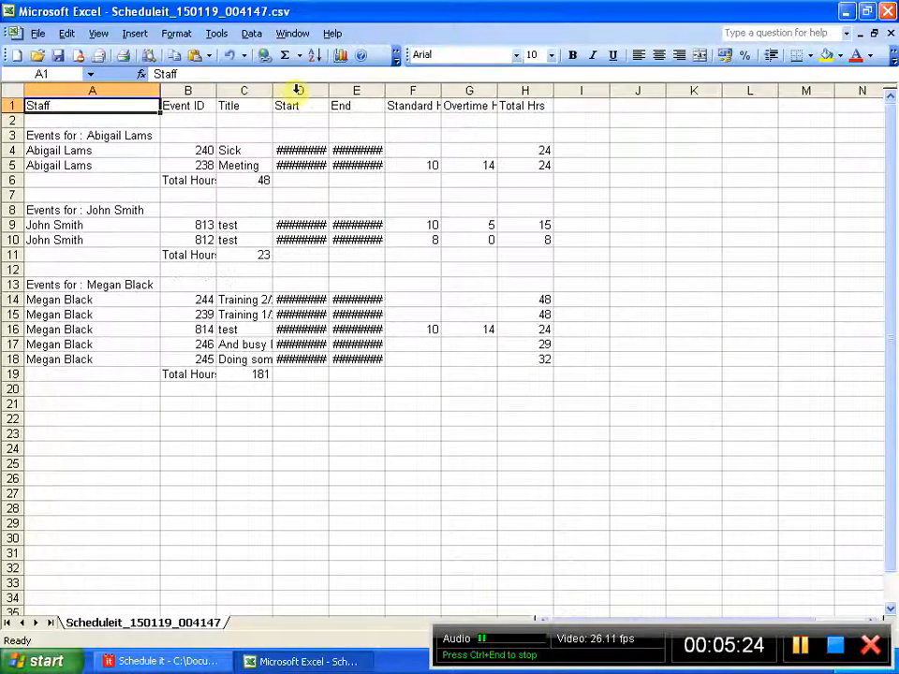
pyautogui.doubleClick(324, 90)
pyautogui.doubleClick(423, 90)
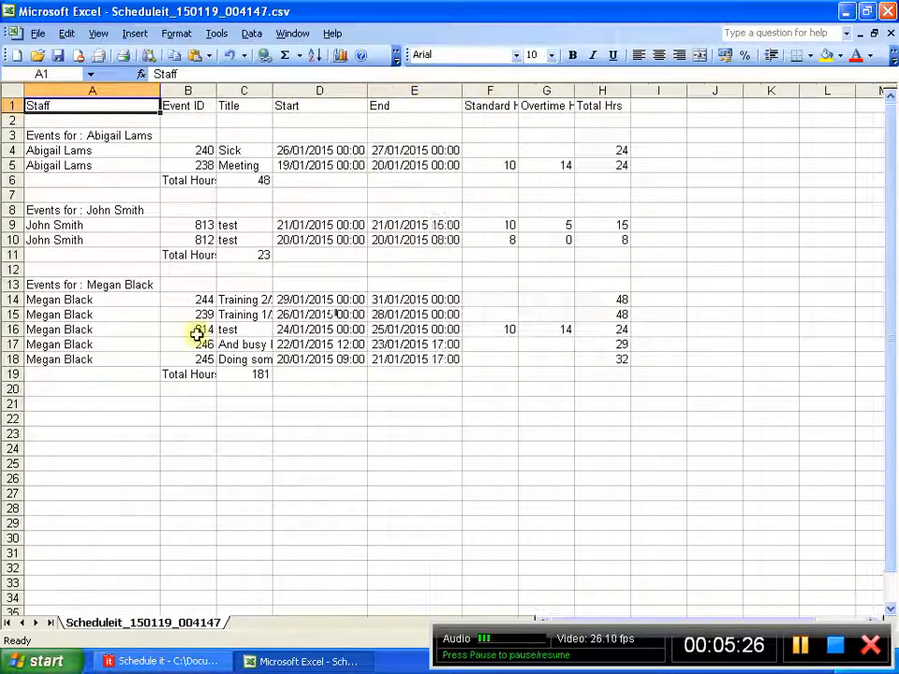
pyautogui.click(13, 329)
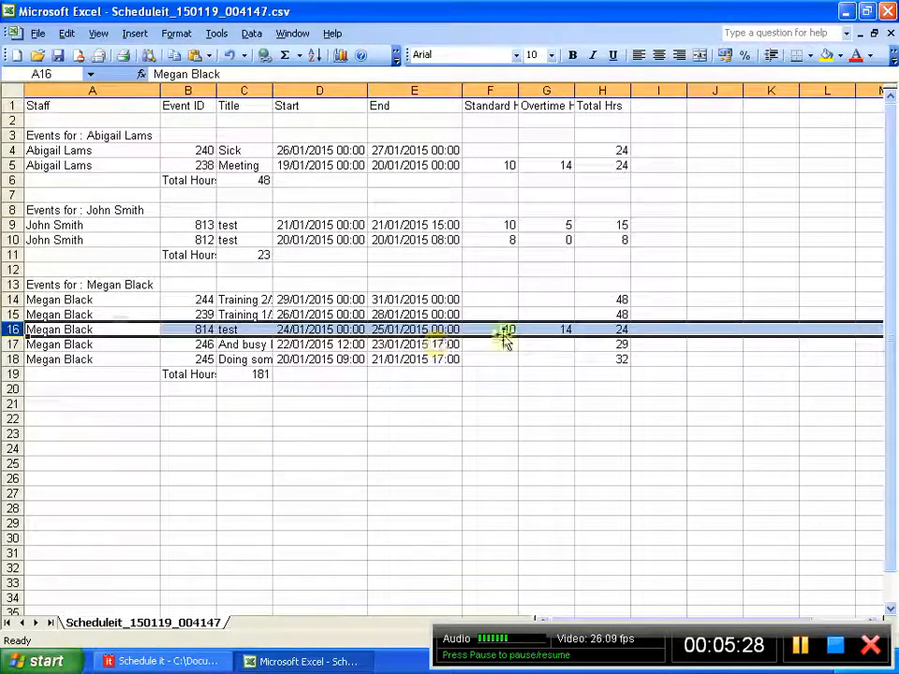